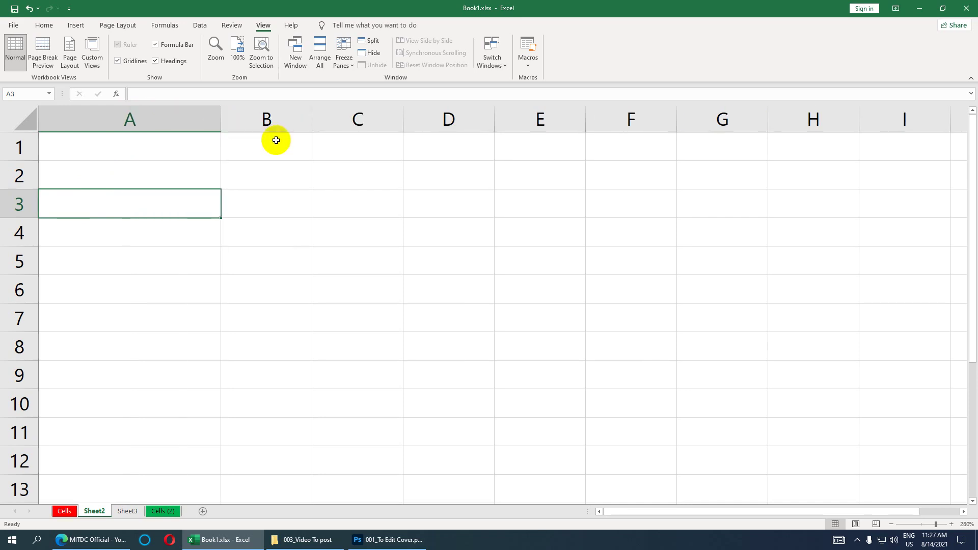
# Widen column B and enter "How are you?" in cell A3 in Times New Roman
pyautogui.moveTo(311, 120); pyautogui.dragTo(452, 121)
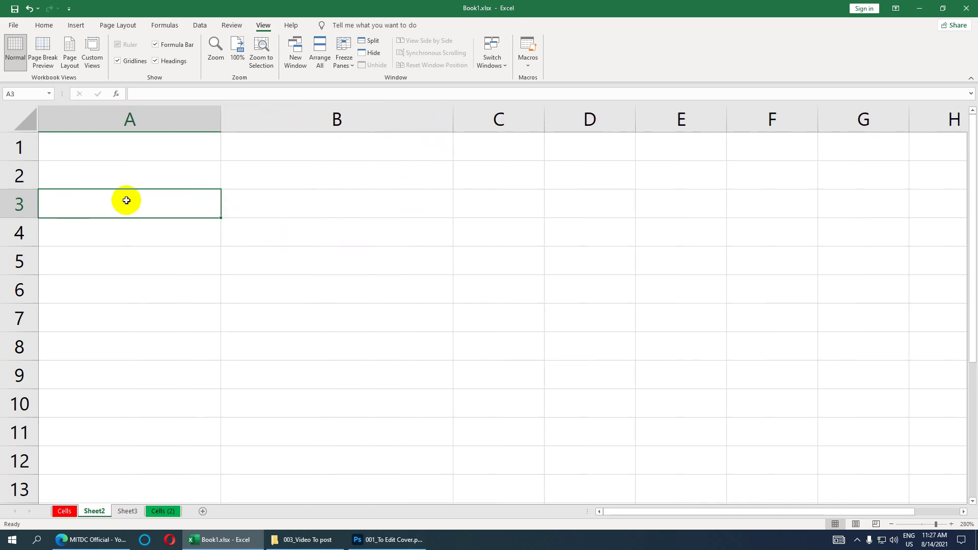
pyautogui.click(37, 26)
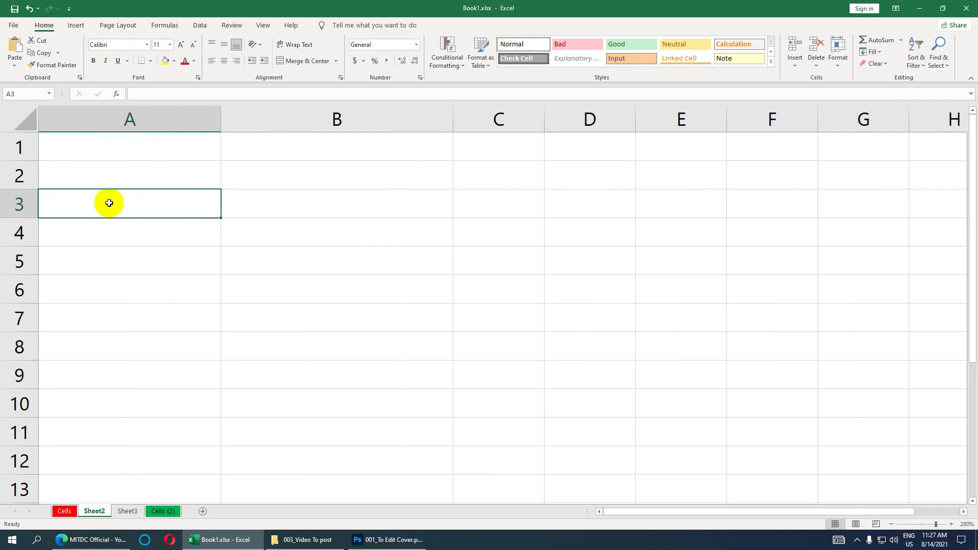
pyautogui.click(147, 45)
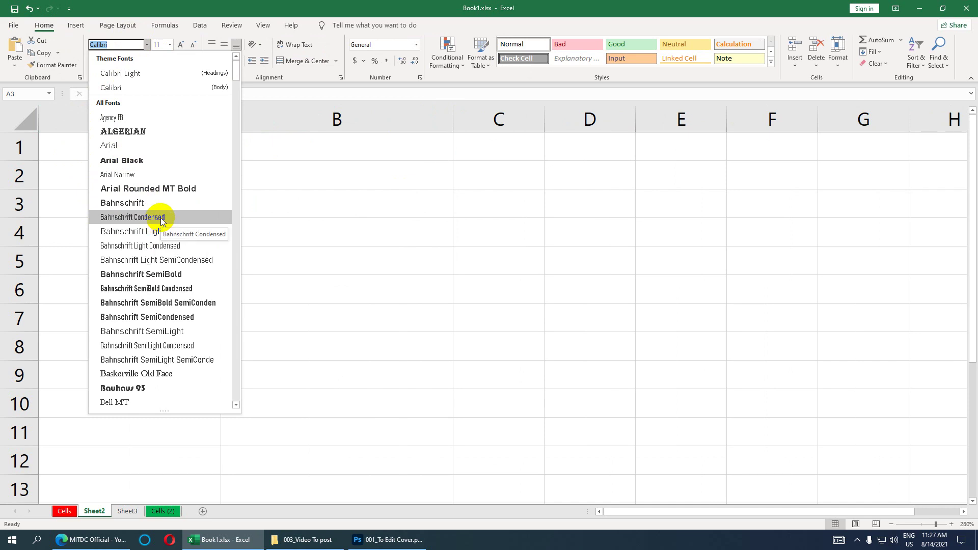
pyautogui.scroll(-3, 162, 221)
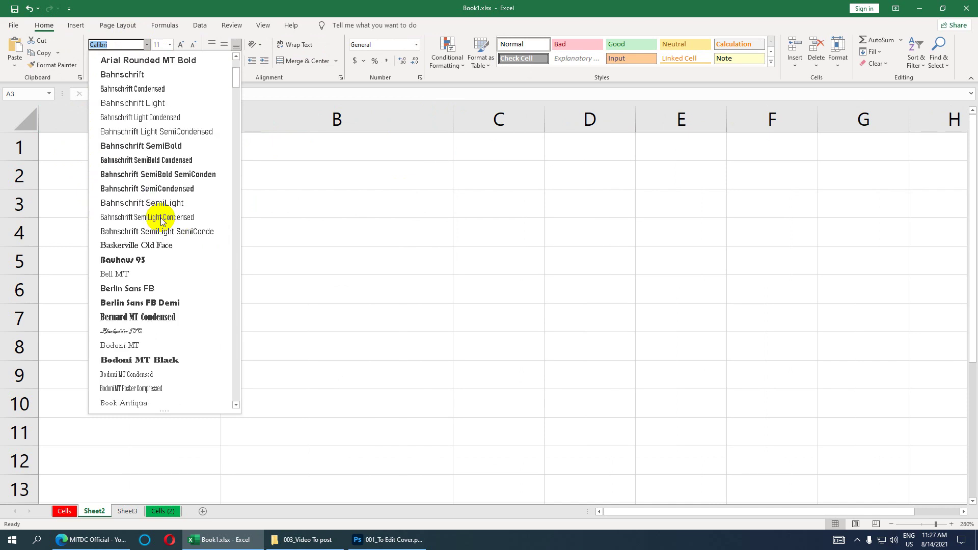
pyautogui.scroll(-4, 161, 220)
pyautogui.scroll(7, 161, 219)
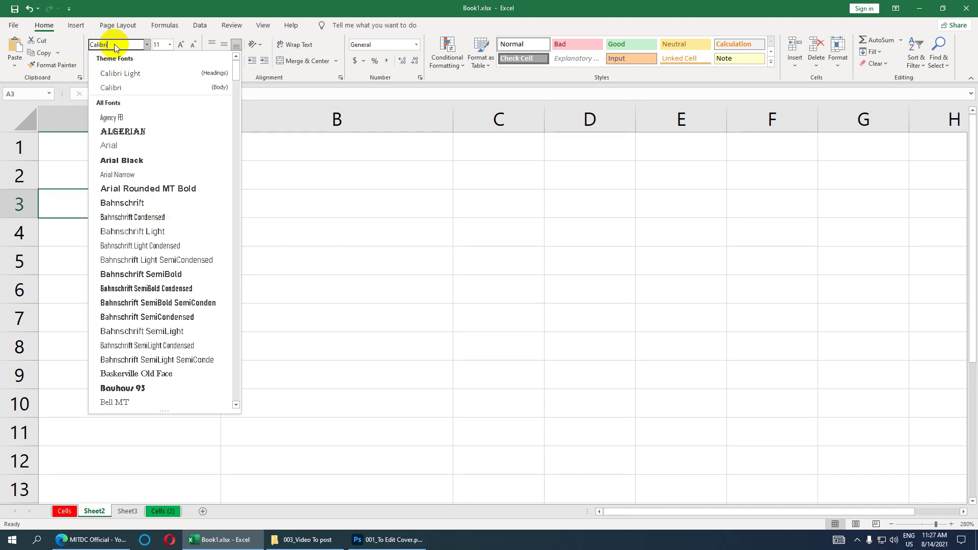
pyautogui.write('times New Roman')
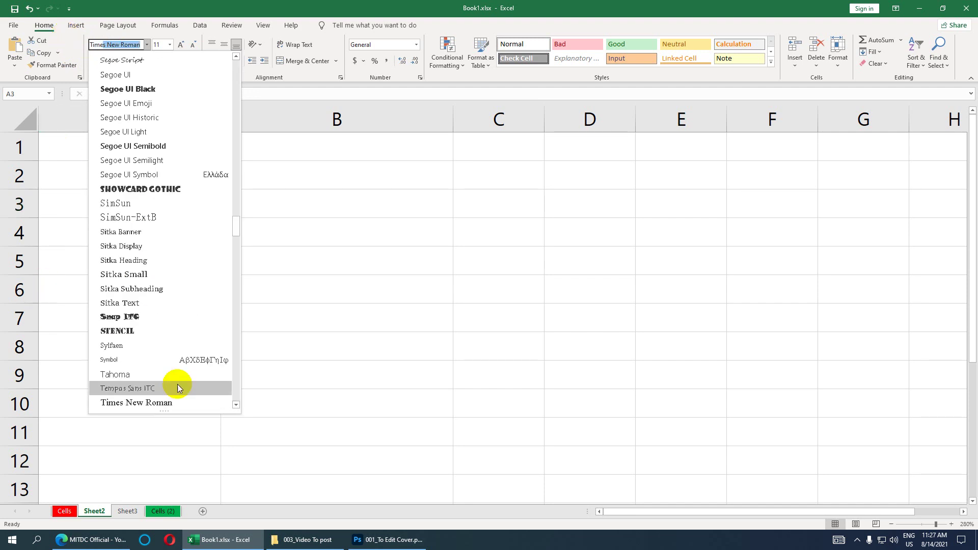
pyautogui.click(155, 403)
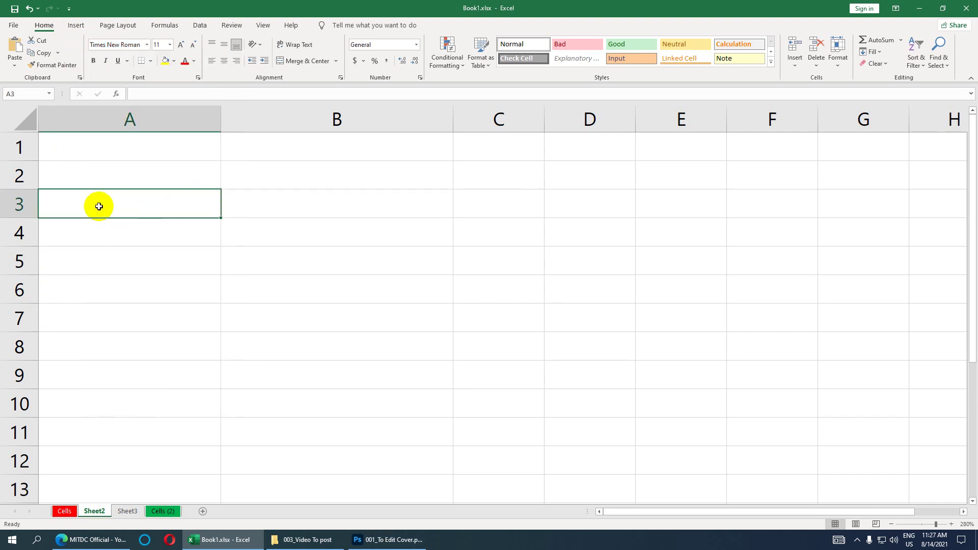
pyautogui.write('How are you?')
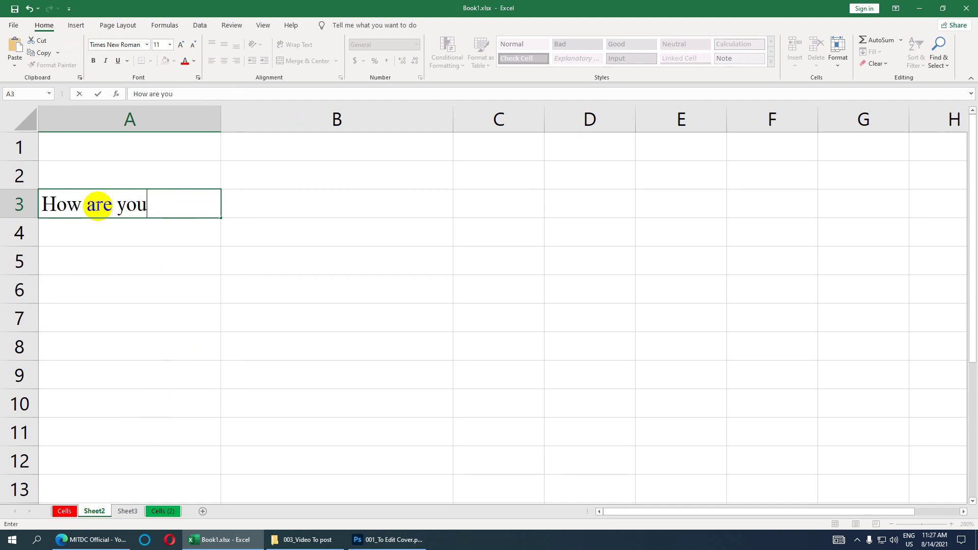
# Enter the Burmese text "နေကောင်းလား" in cell B3 using the W01Art House font, keyed as "aeaumif;vm;"
pyautogui.click(259, 210)
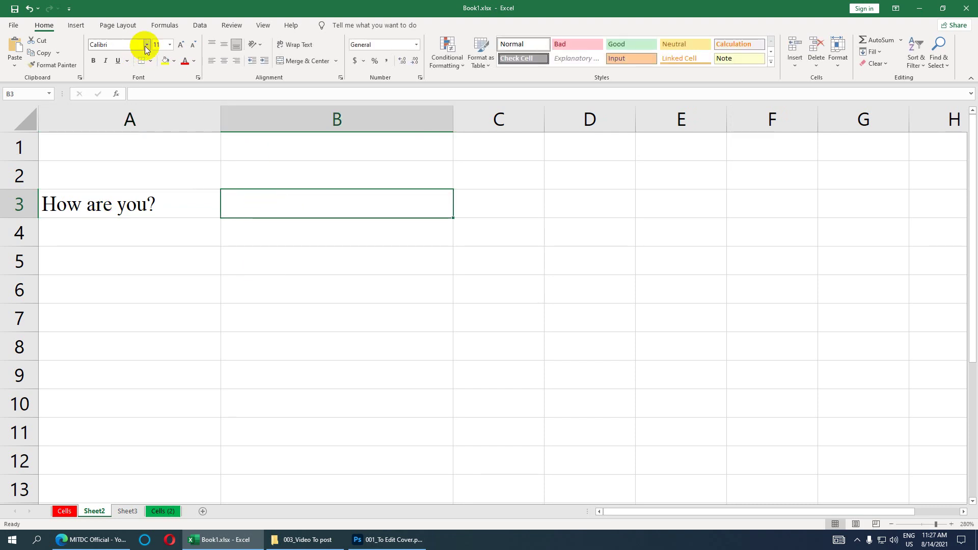
pyautogui.click(122, 44)
pyautogui.write('W01Art House')
pyautogui.press('Return')
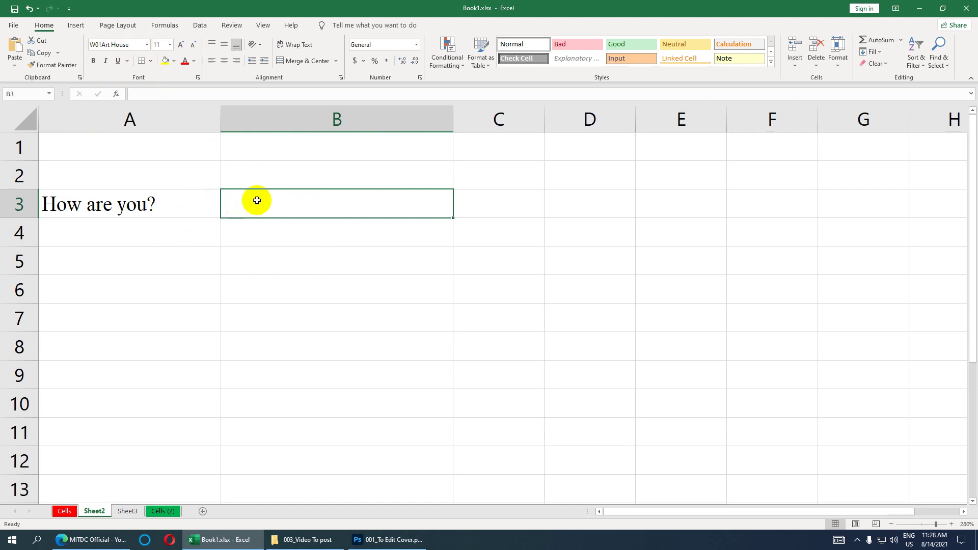
pyautogui.write('aea')
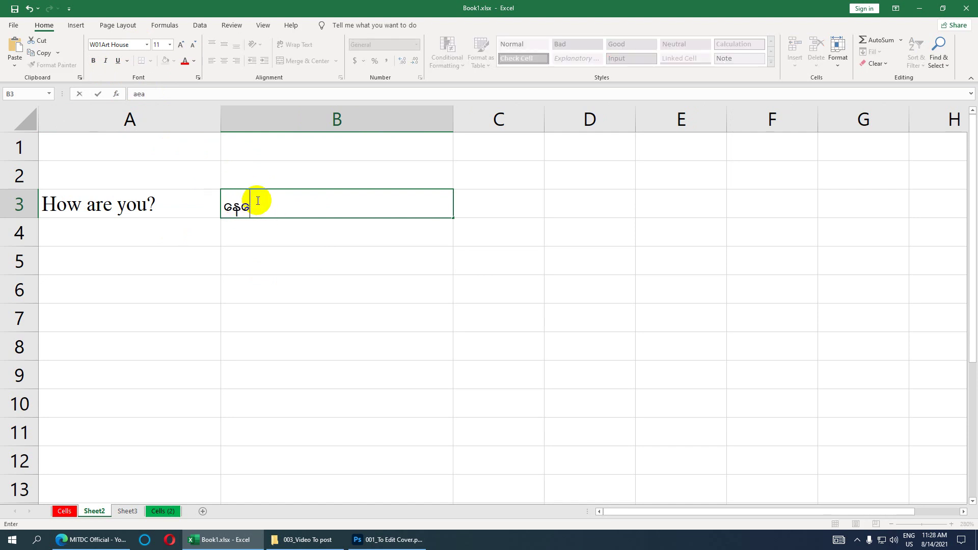
pyautogui.write('umif;vm')
pyautogui.press('BackSpace')
pyautogui.press('BackSpace')
pyautogui.press('BackSpace')
pyautogui.write('vm;')
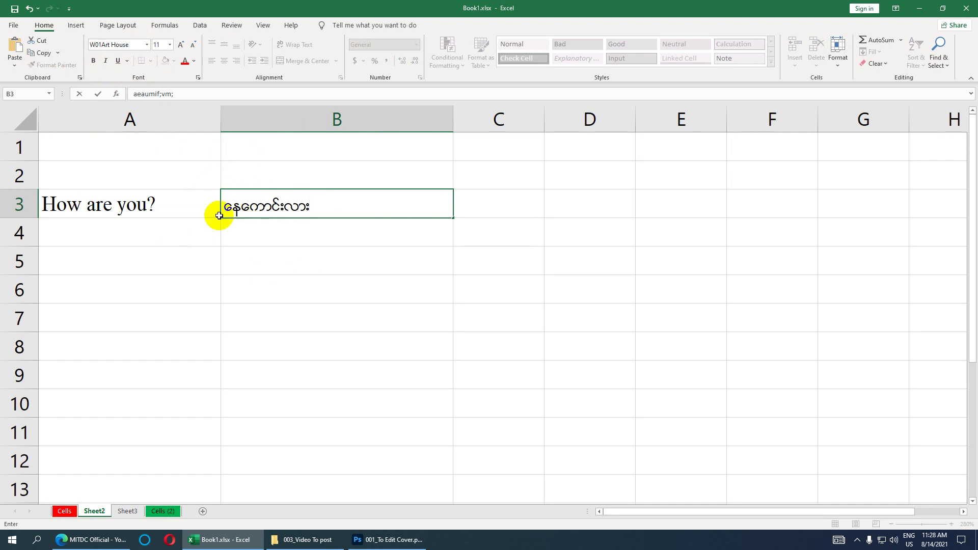
# Set the font of cell A4 to Times New Roman
pyautogui.click(116, 225)
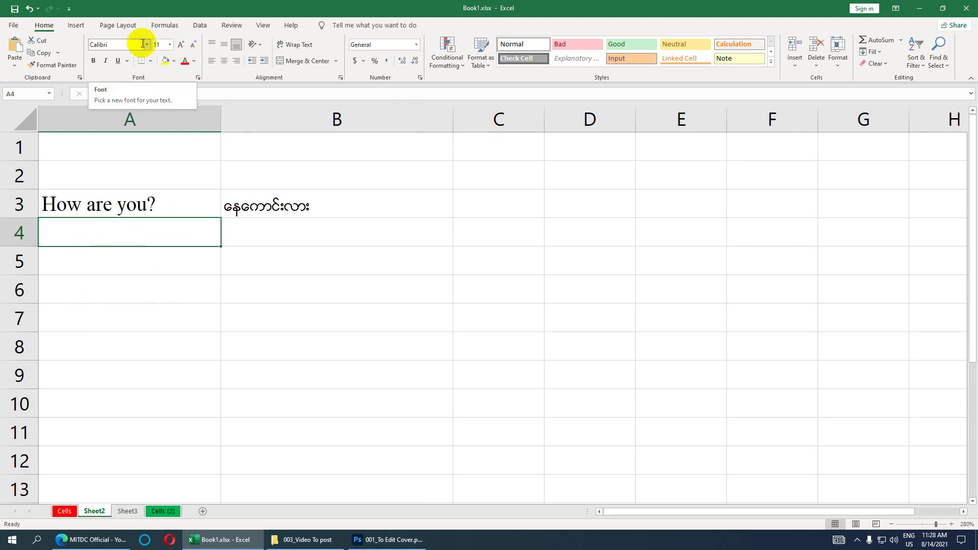
pyautogui.click(109, 47)
pyautogui.write('Times New Roman')
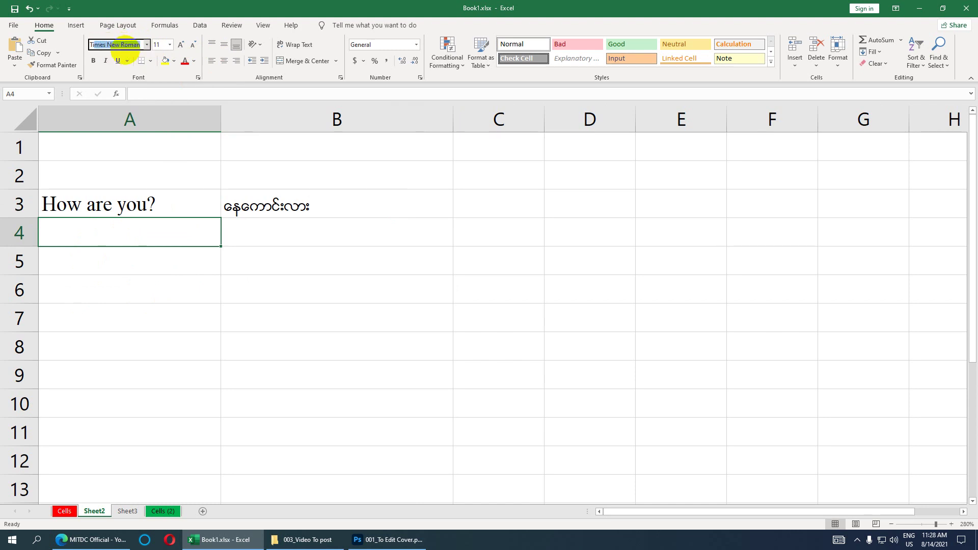
pyautogui.press('Return')
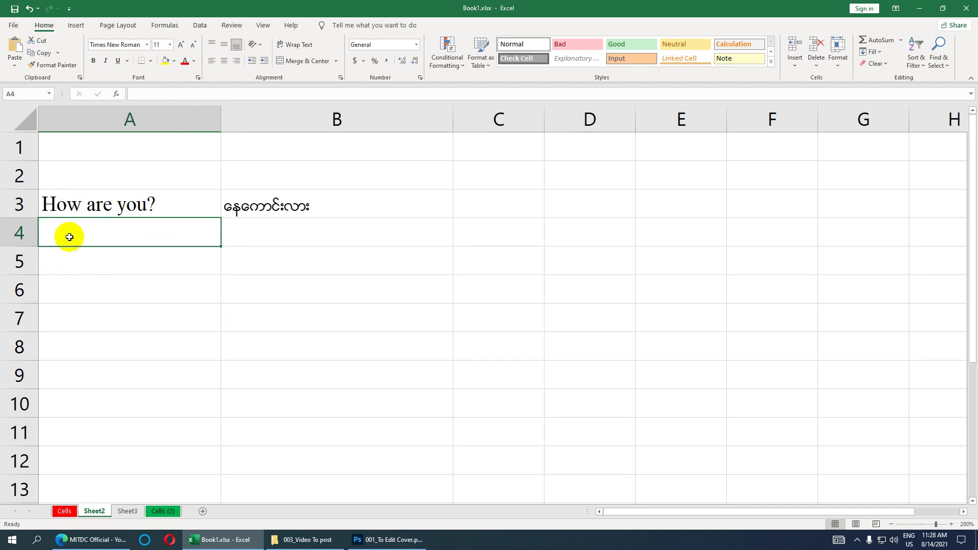
# Enter "Where do you go?" in cell A4
pyautogui.write('W')
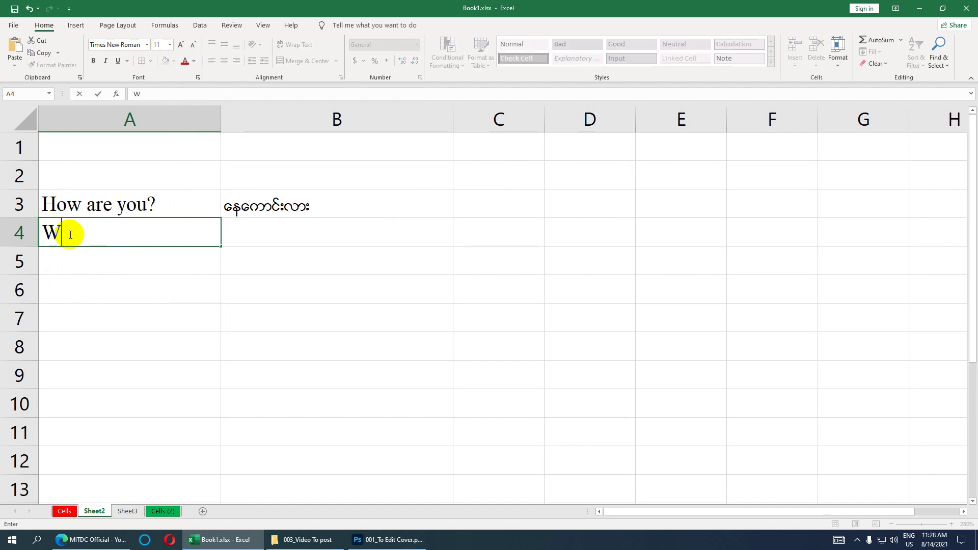
pyautogui.write('here do yu')
pyautogui.press('BackSpace')
pyautogui.write('o yo')
pyautogui.press('BackSpace')
pyautogui.press('Return')
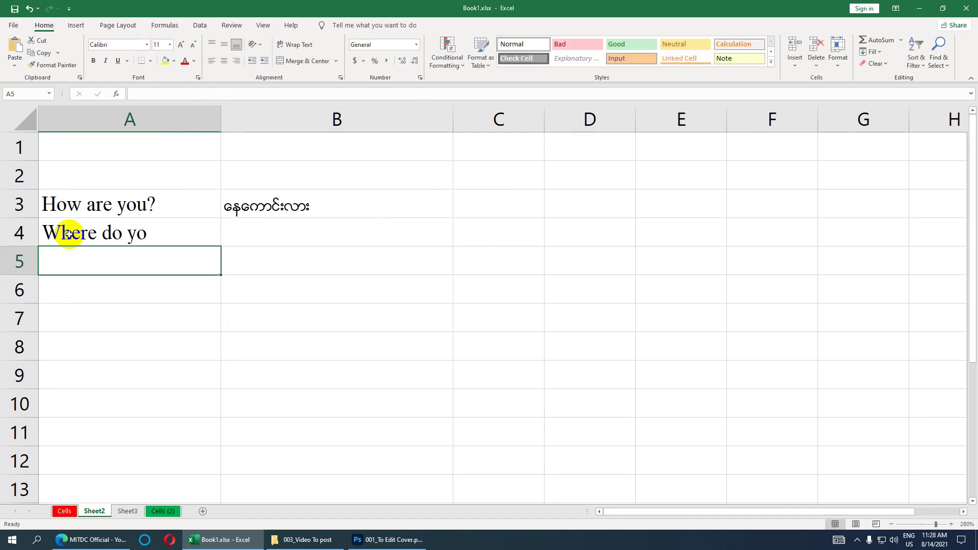
pyautogui.doubleClick(175, 231)
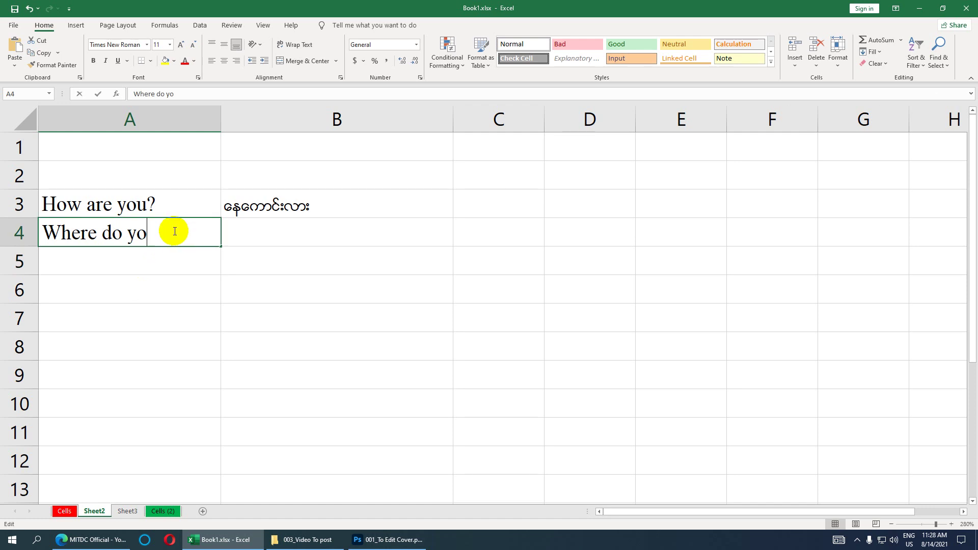
pyautogui.write('u go')
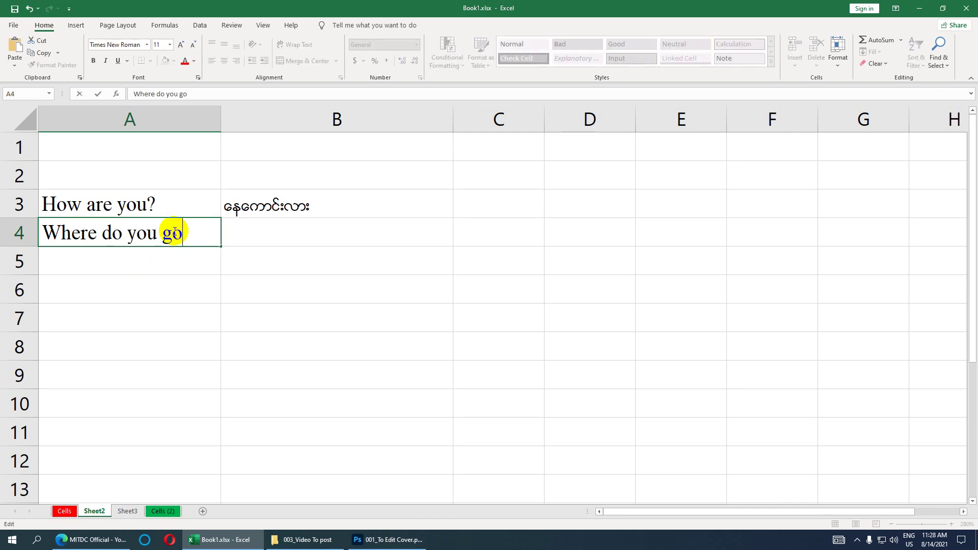
pyautogui.write('?')
# Enter the Burmese text "သင်ဘယ်သွားတာလဲ" in cell B4 using the W01Art House font, keyed as "oifb,foGm;wmvJ"
pyautogui.click(239, 244)
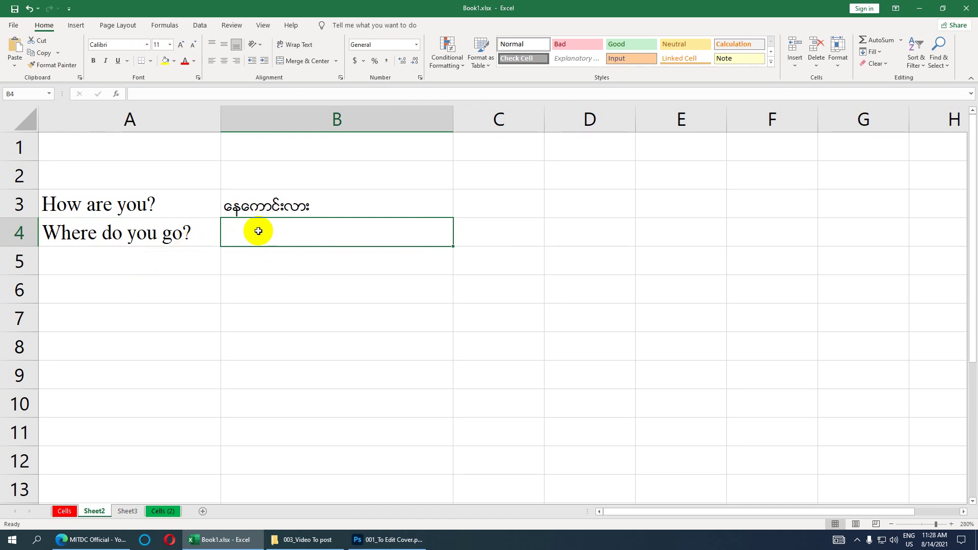
pyautogui.click(118, 43)
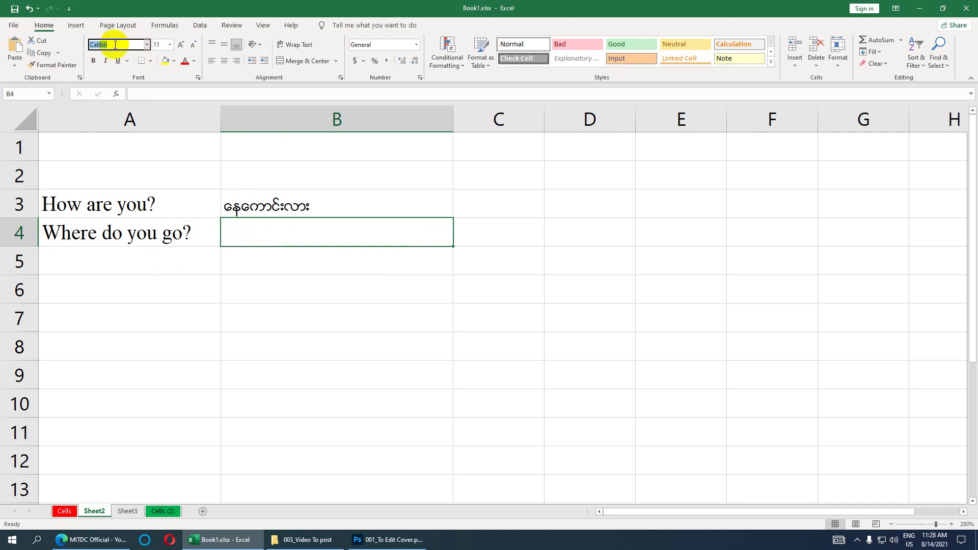
pyautogui.write('W01Art House')
pyautogui.click(110, 45)
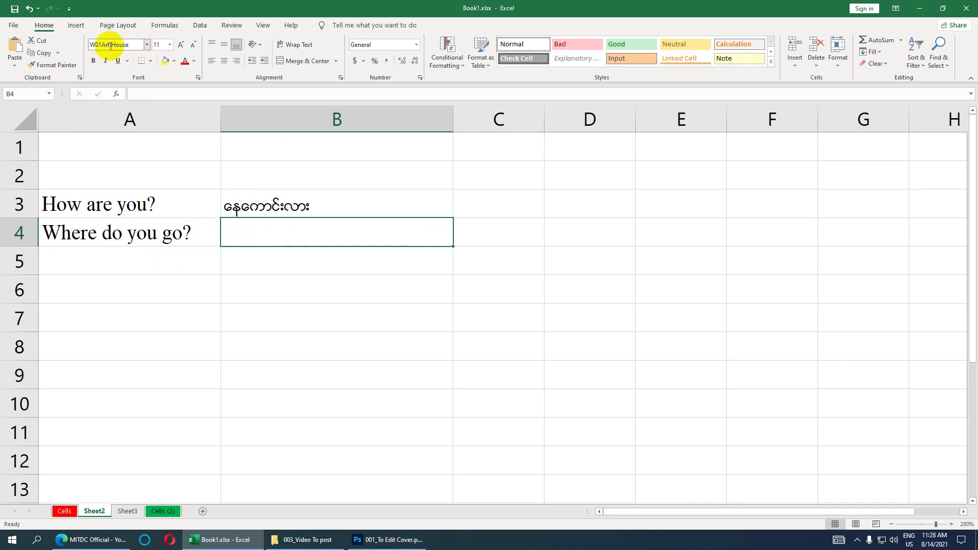
pyautogui.write('oif')
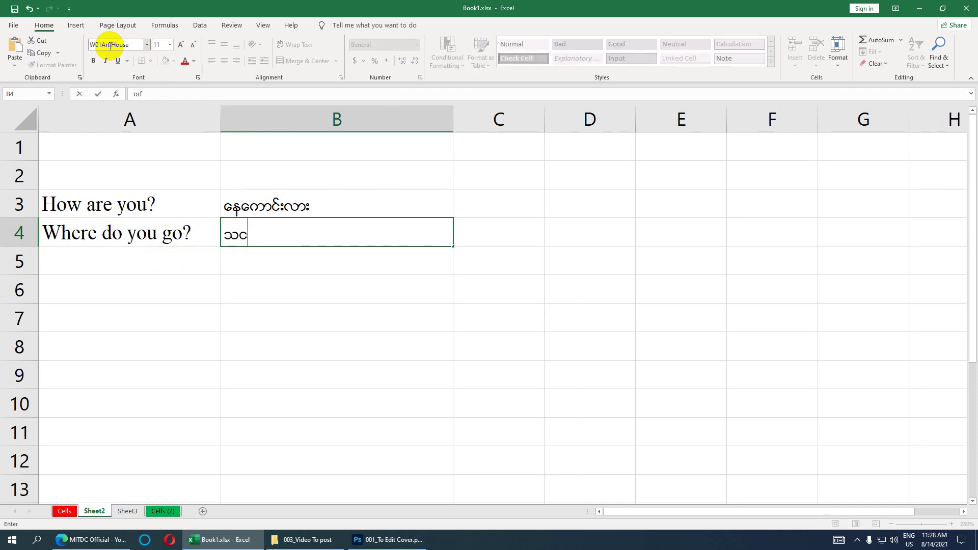
pyautogui.write('b,foGm')
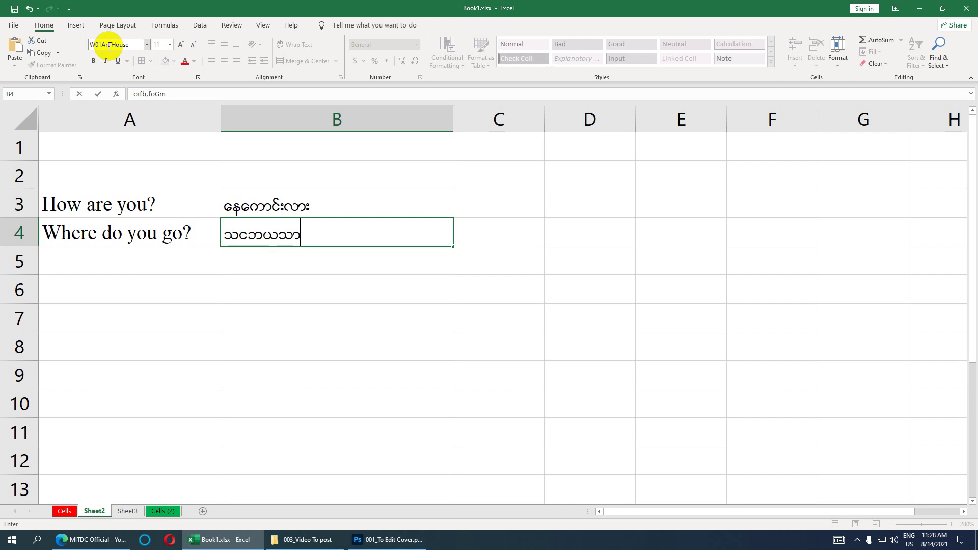
pyautogui.write(';wmvJ')
# Increase the height of row 5 to about three and a half times that of the row above
pyautogui.click(119, 277)
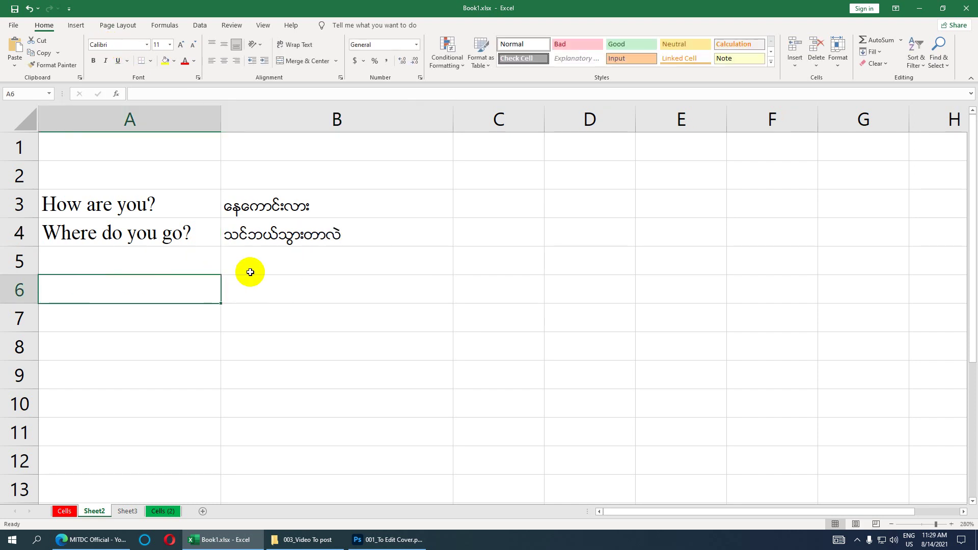
pyautogui.press('Up')
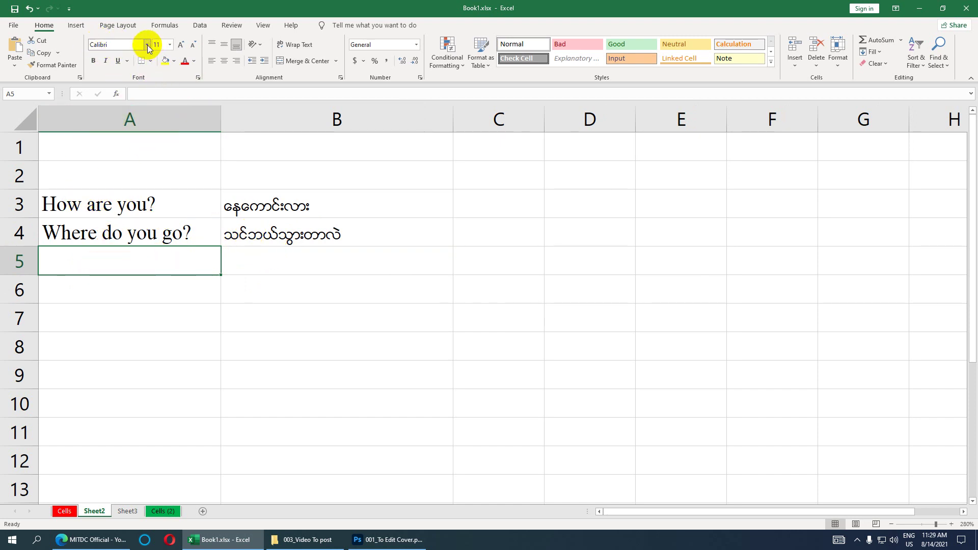
pyautogui.click(257, 260)
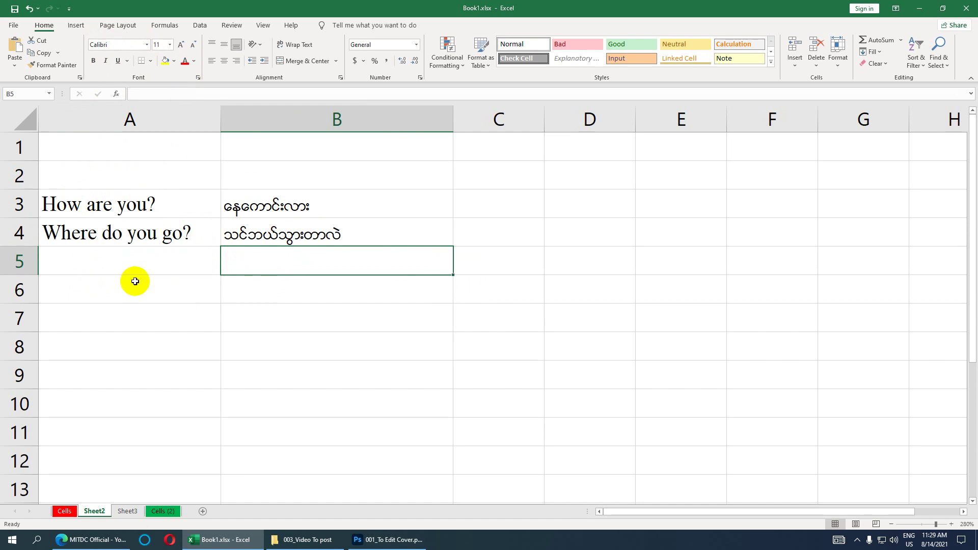
pyautogui.click(77, 263)
pyautogui.moveTo(30, 275); pyautogui.dragTo(30, 347)
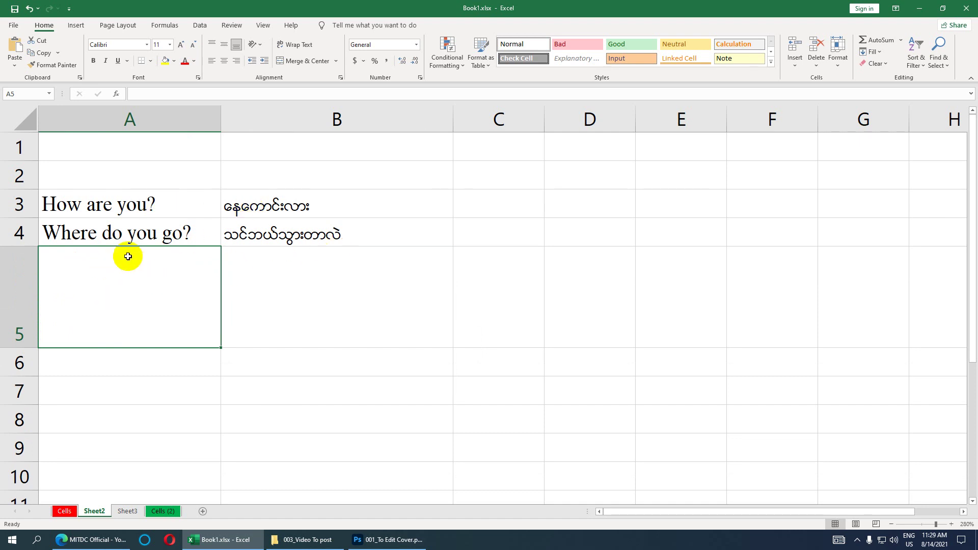
# Enter "What is your name?" in cell A5 in Times New Roman
pyautogui.click(121, 47)
pyautogui.write('Times New Roman')
pyautogui.press('Return')
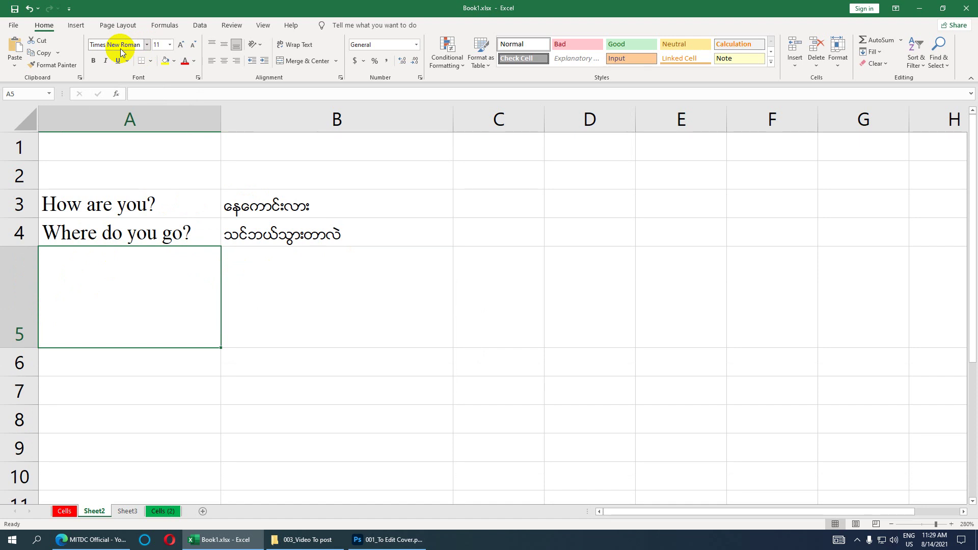
pyautogui.write('Wha')
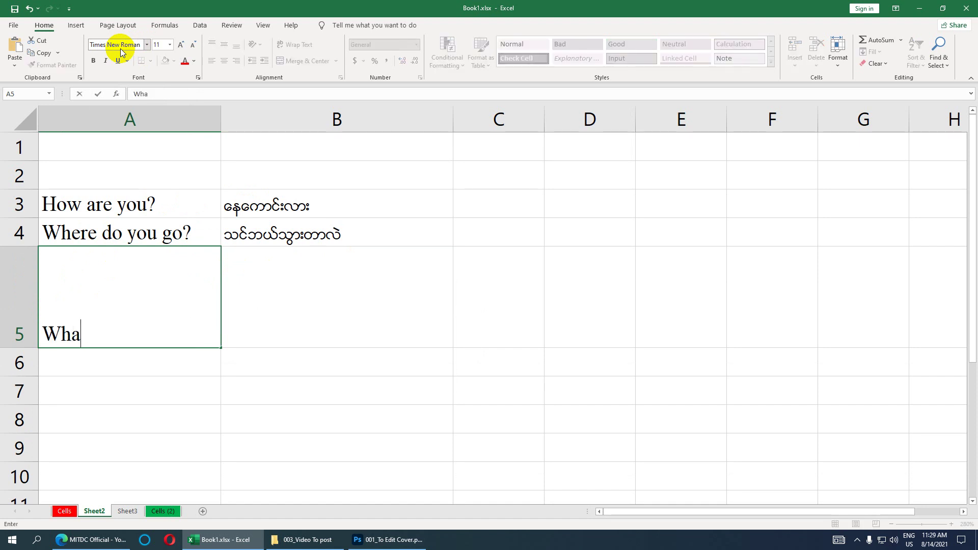
pyautogui.write('t is your name?')
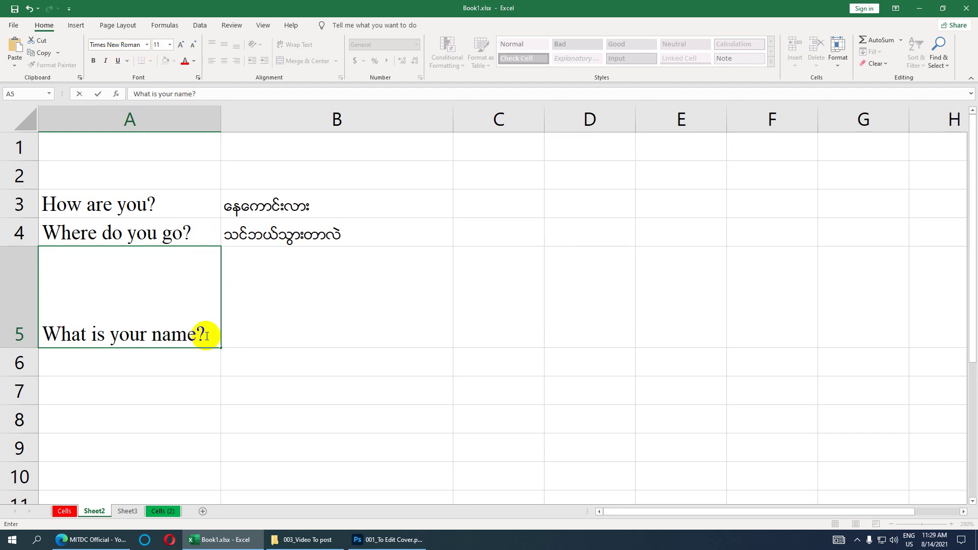
pyautogui.press('Return')
# Turn on text wrapping for cell A5 and center its text both horizontally and vertically
pyautogui.click(216, 312)
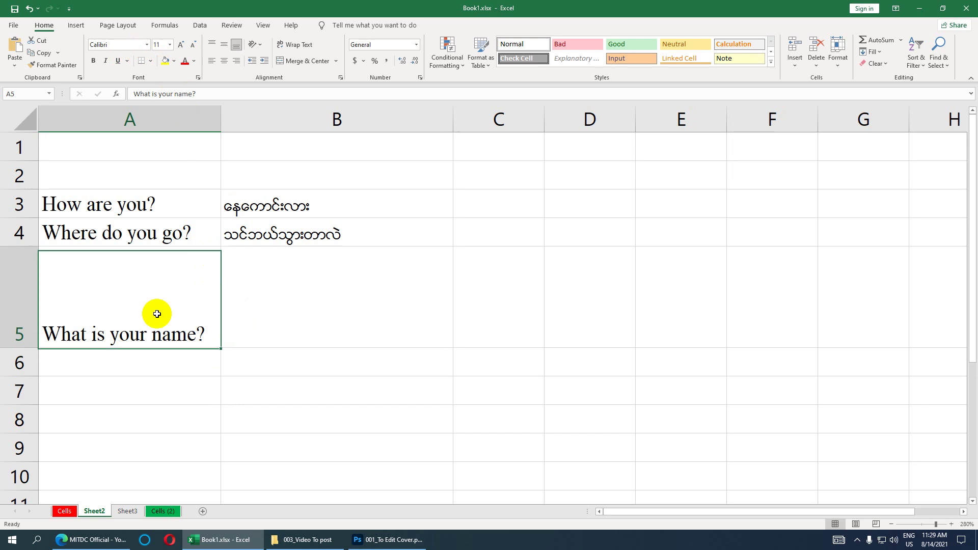
pyautogui.click(294, 45)
pyautogui.click(300, 61)
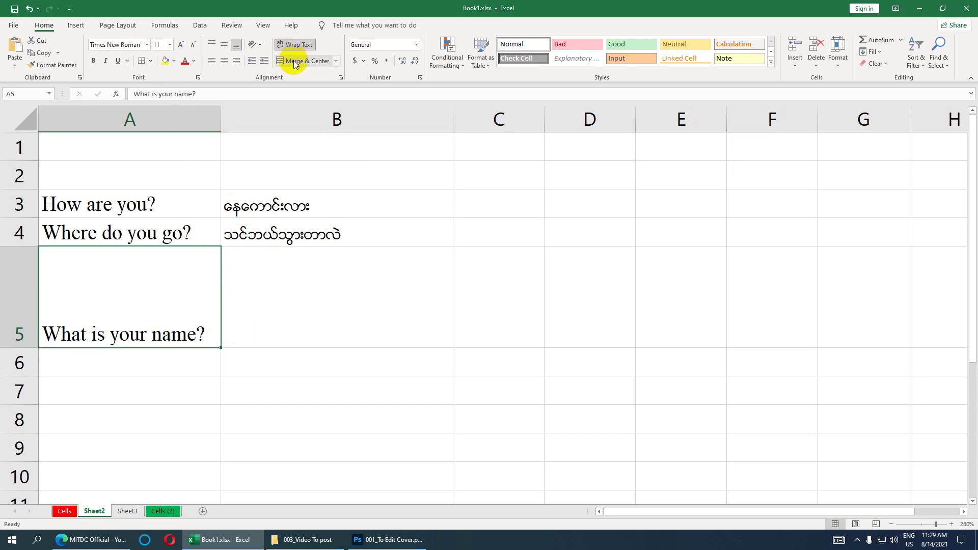
pyautogui.click(224, 45)
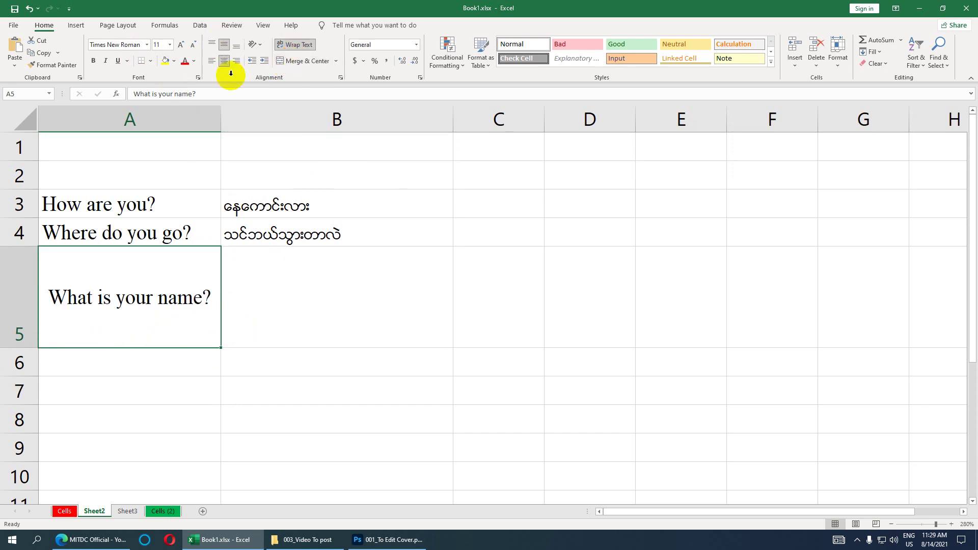
# Append the Burmese text "သင့်နာမည်ဘာလဲ" to cell A5 in the W01Art House font, keyed as "oifhemrnfbmvJ", and left-align the cell
pyautogui.doubleClick(203, 297)
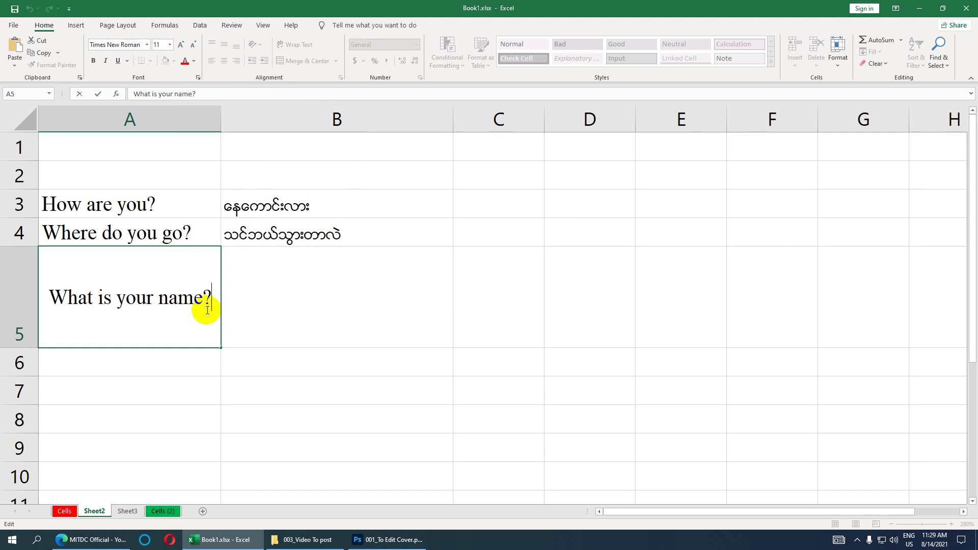
pyautogui.click(126, 44)
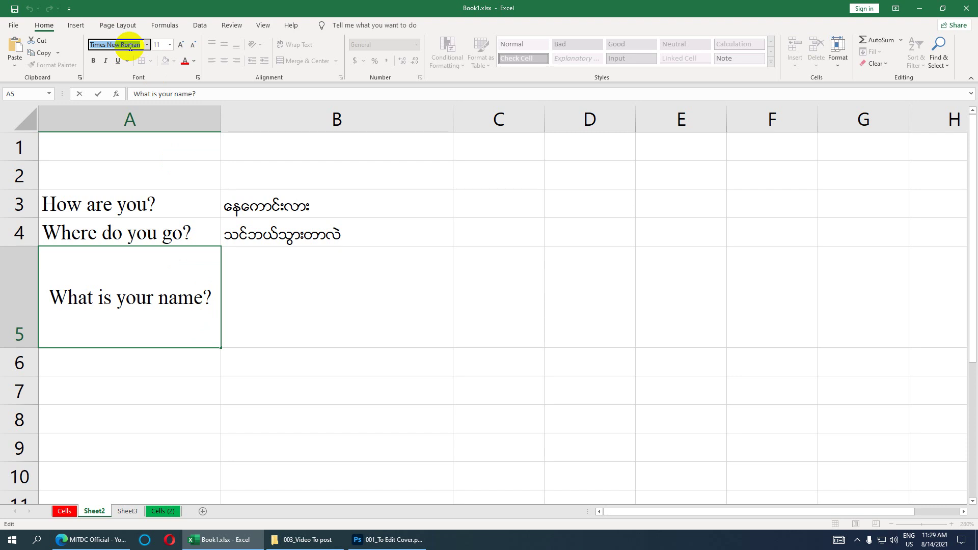
pyautogui.write('W01Art House')
pyautogui.press('Return')
pyautogui.write('oif')
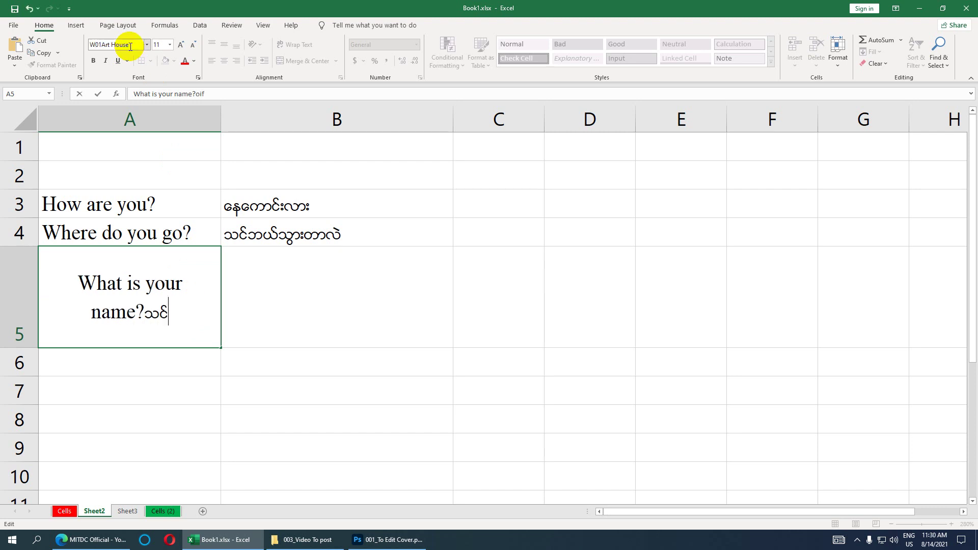
pyautogui.write('hemrnfbmv')
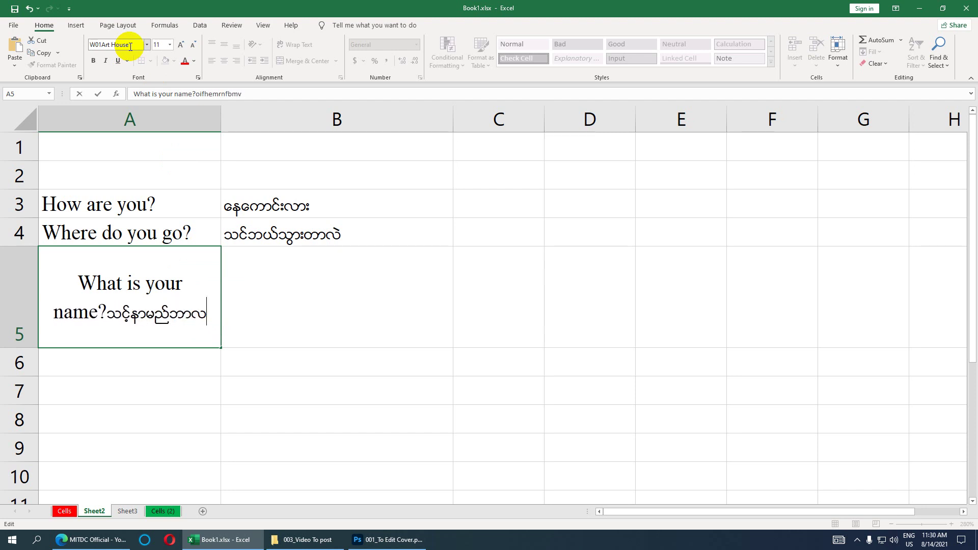
pyautogui.write('J')
pyautogui.click(280, 291)
pyautogui.click(147, 303)
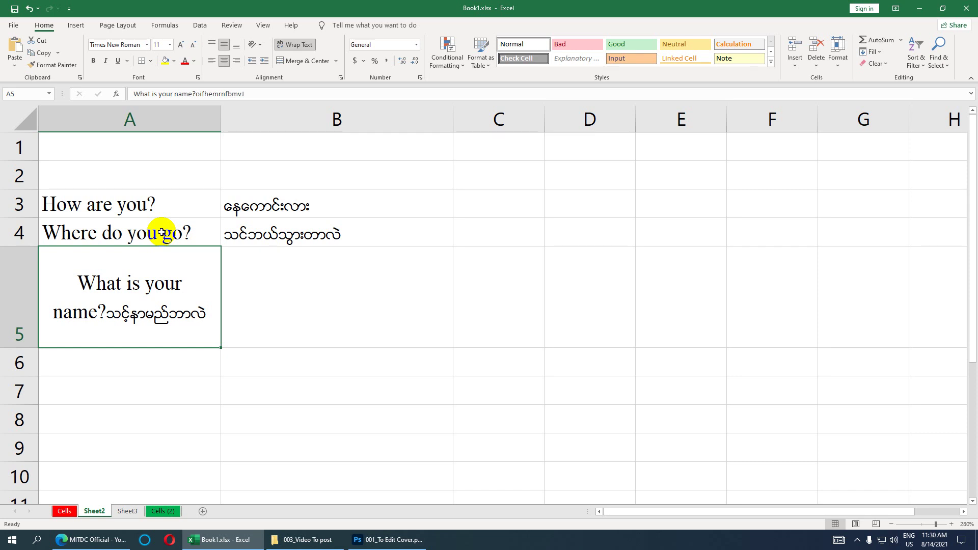
pyautogui.click(211, 61)
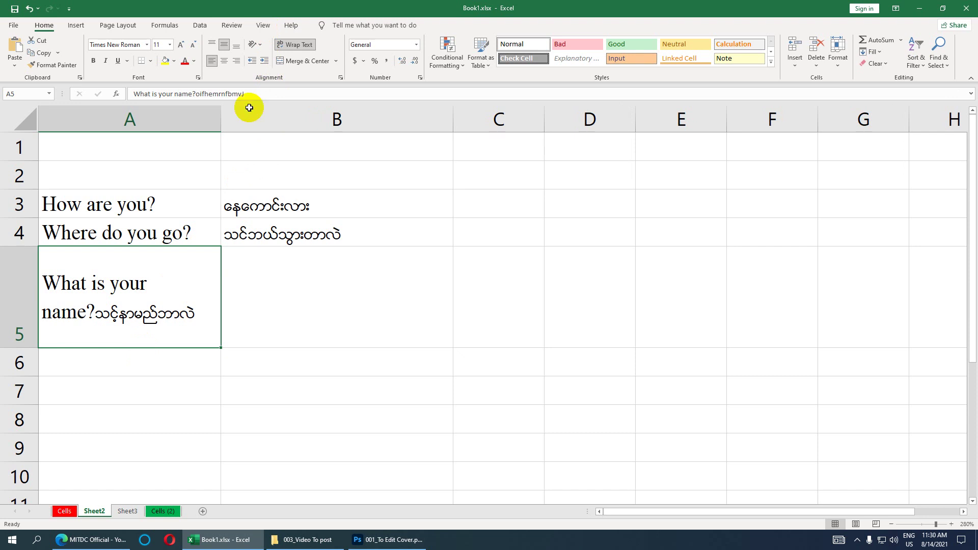
# With cell A6 selected, set up a new macro recording named "English" with the shortcut Ctrl+Shift+E
pyautogui.click(135, 369)
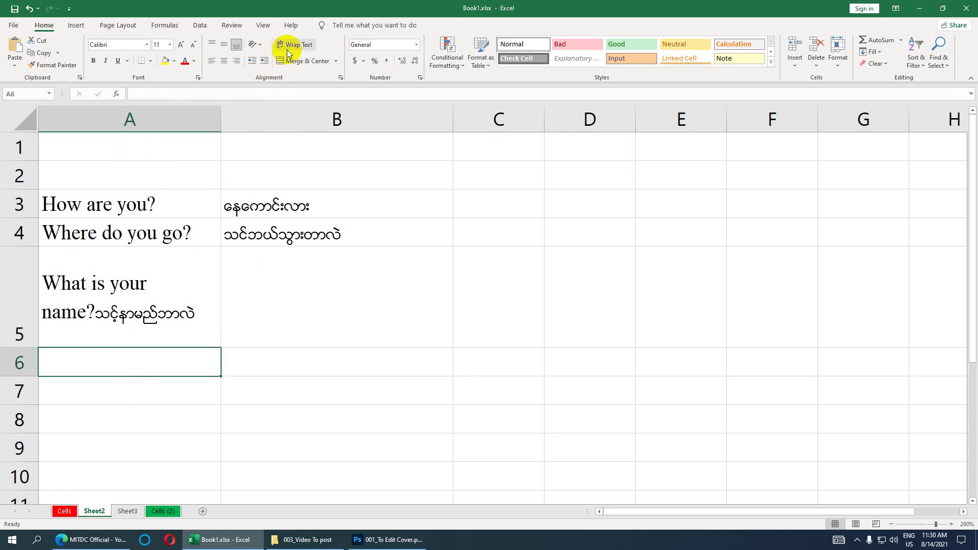
pyautogui.click(268, 28)
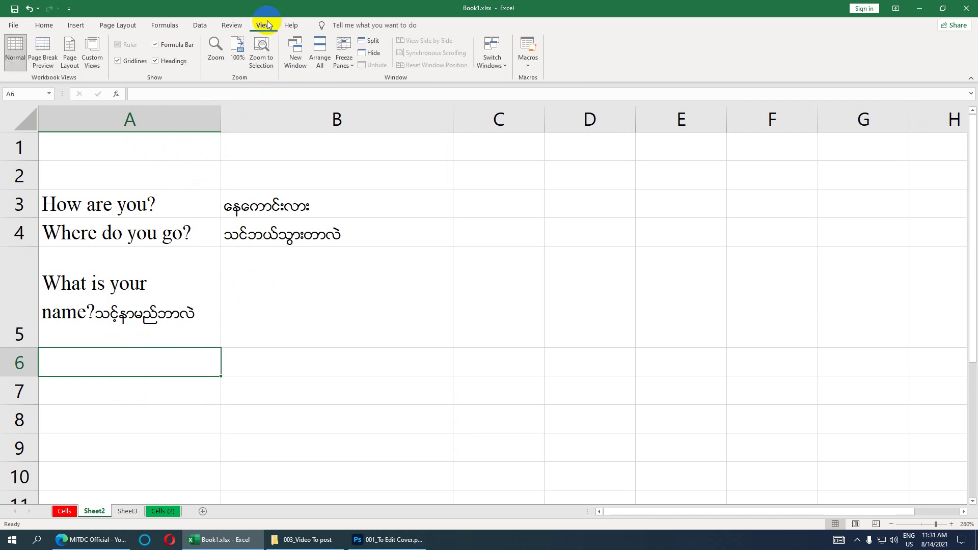
pyautogui.click(530, 64)
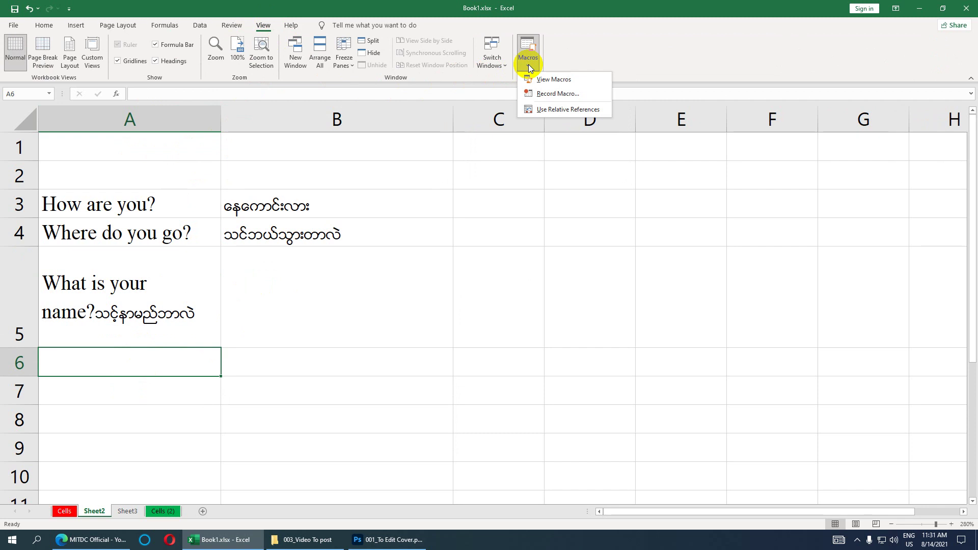
pyautogui.click(551, 93)
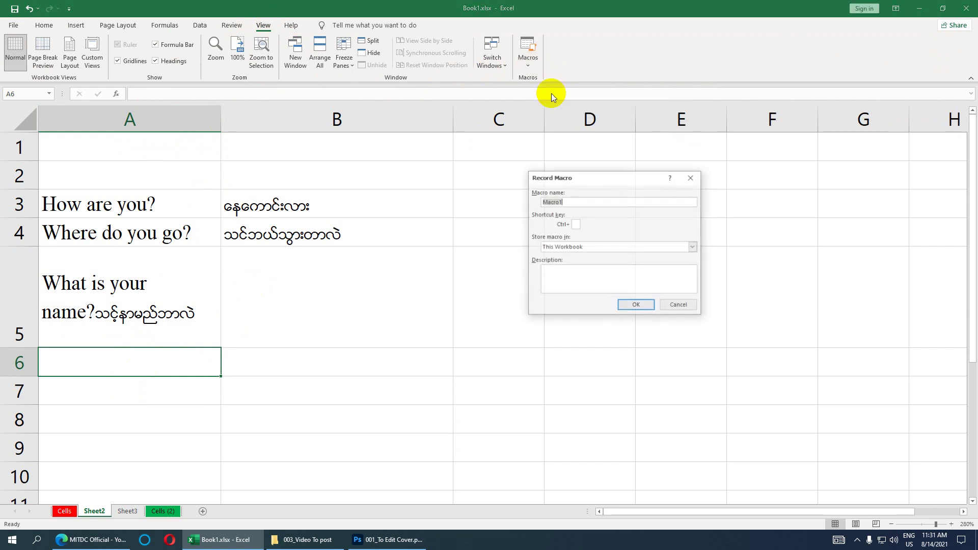
pyautogui.moveTo(578, 177); pyautogui.dragTo(494, 143)
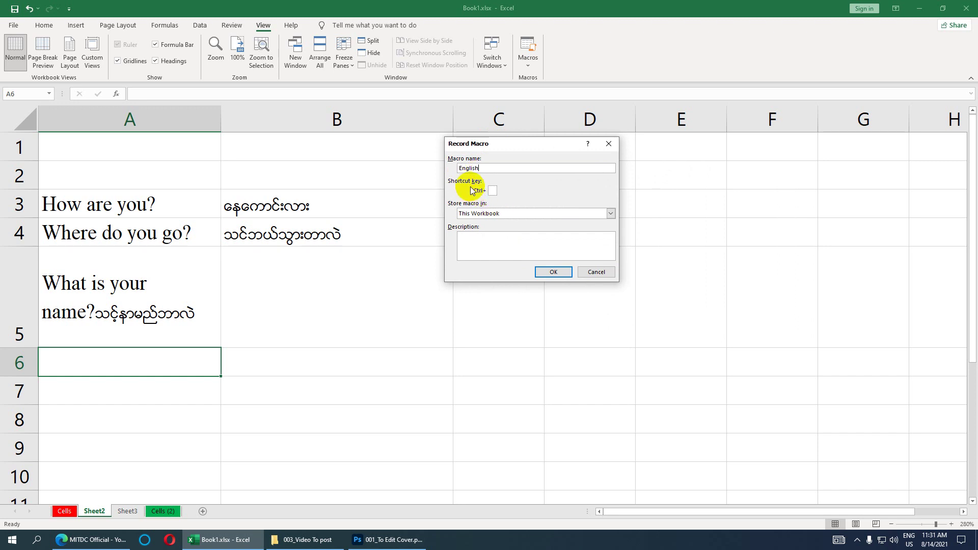
pyautogui.click(492, 192)
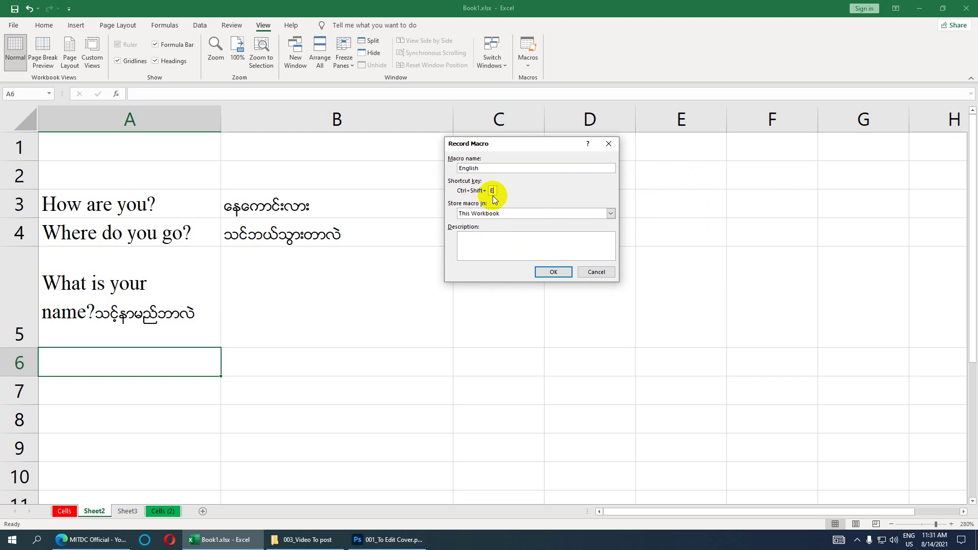
pyautogui.hotkey('shift', 'e')
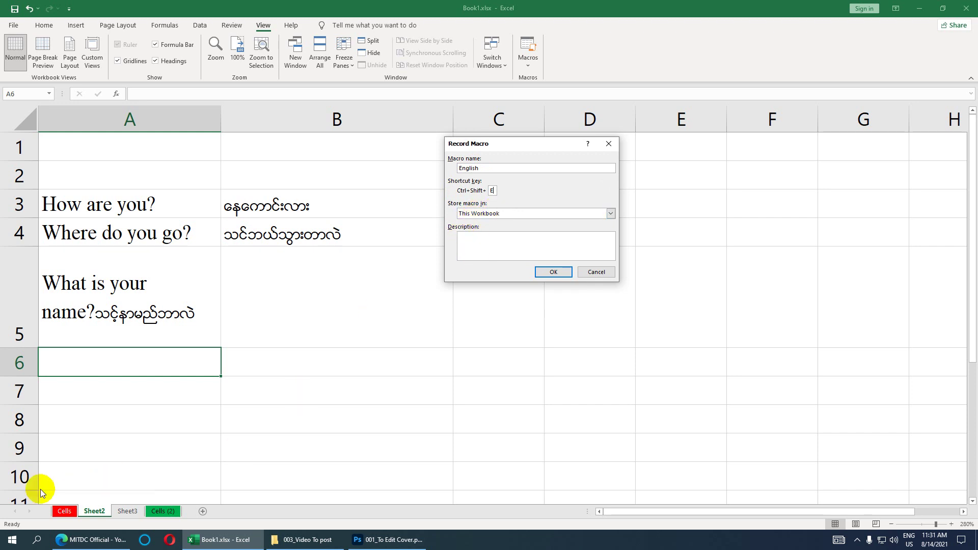
# Store the macro in This Workbook, describe it as "English=Ctrl+Shift+E", and start recording
pyautogui.click(512, 214)
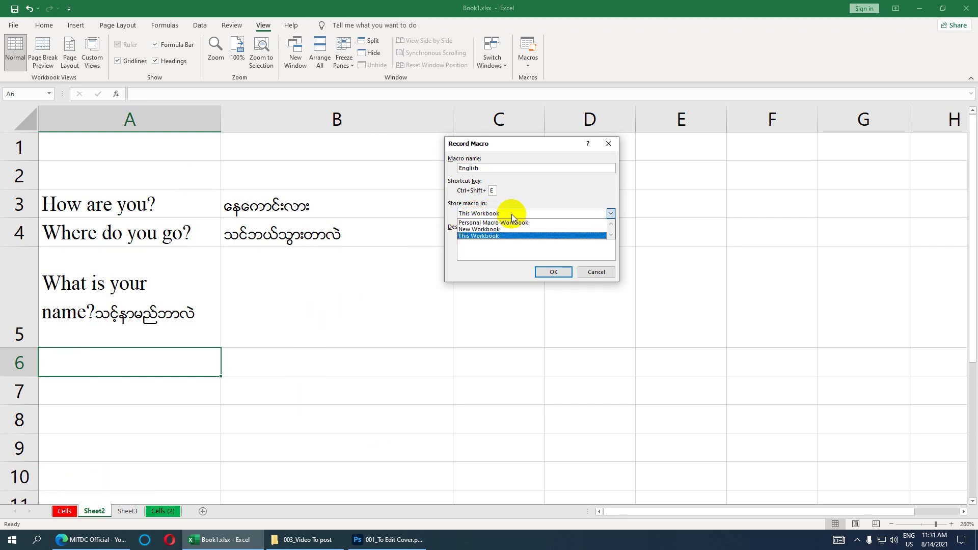
pyautogui.click(482, 236)
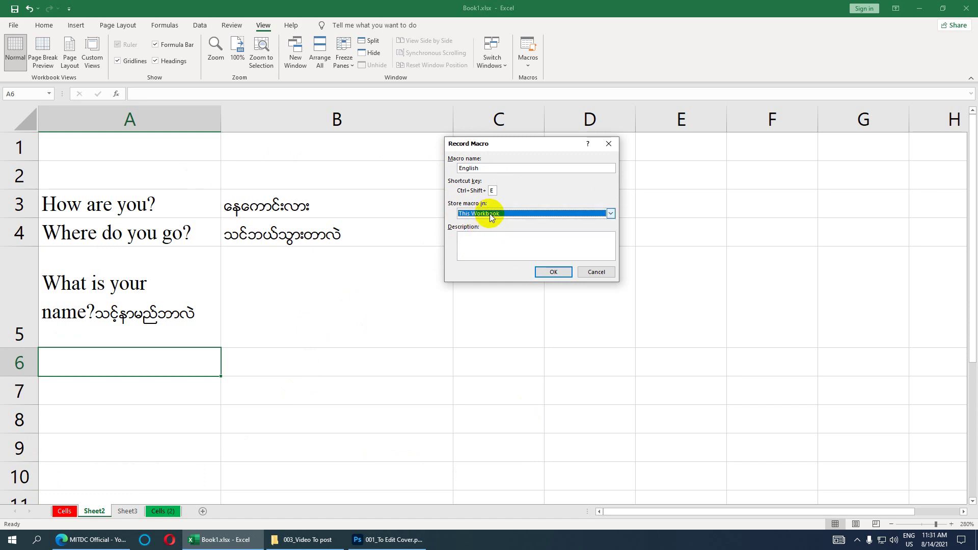
pyautogui.click(469, 246)
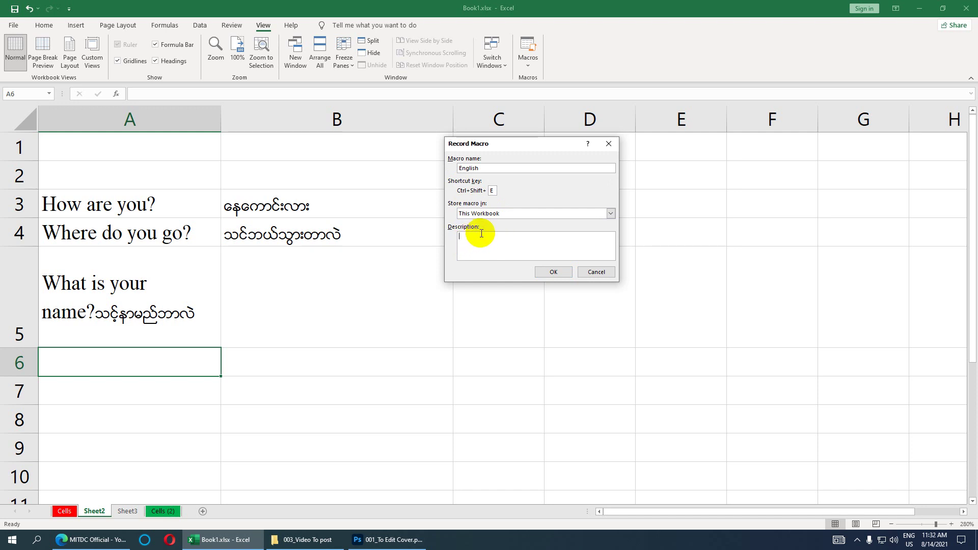
pyautogui.write('English')
pyautogui.write('=')
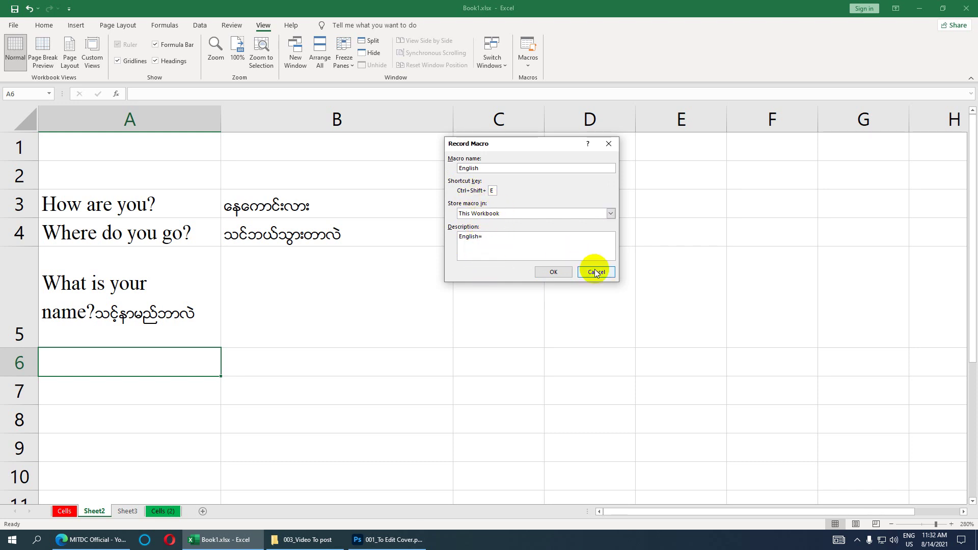
pyautogui.write('Ctrl+Shift+E')
pyautogui.click(553, 272)
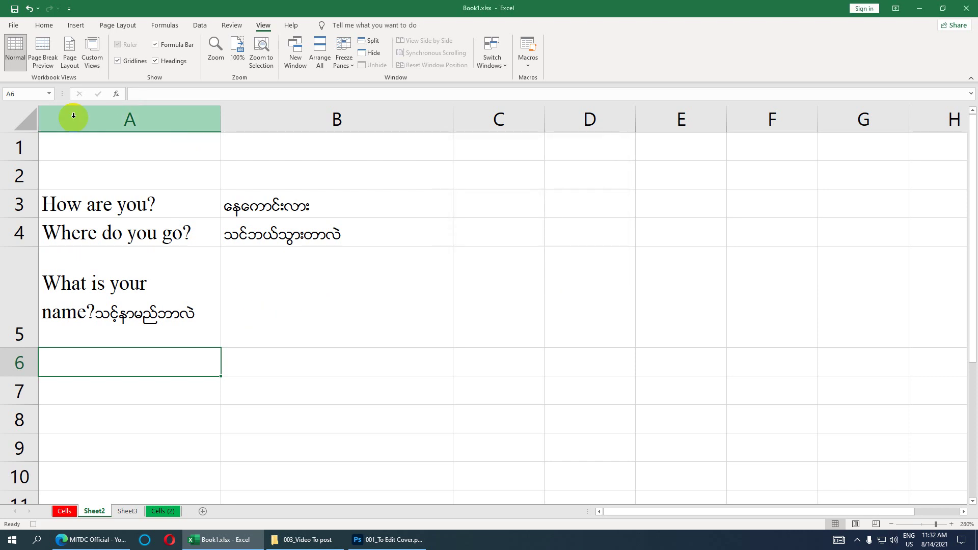
# Set the font of cell A6 to Times New Roman at size 12
pyautogui.click(47, 27)
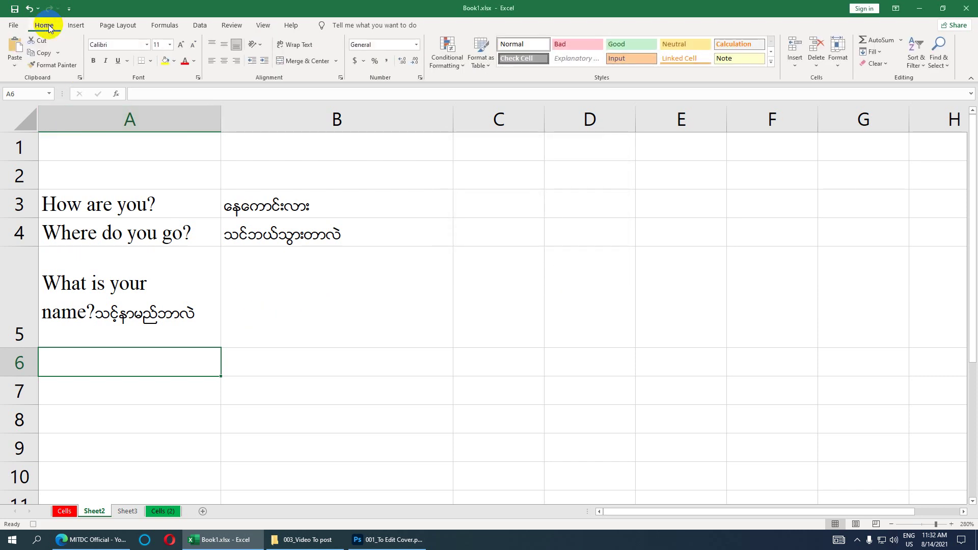
pyautogui.click(137, 44)
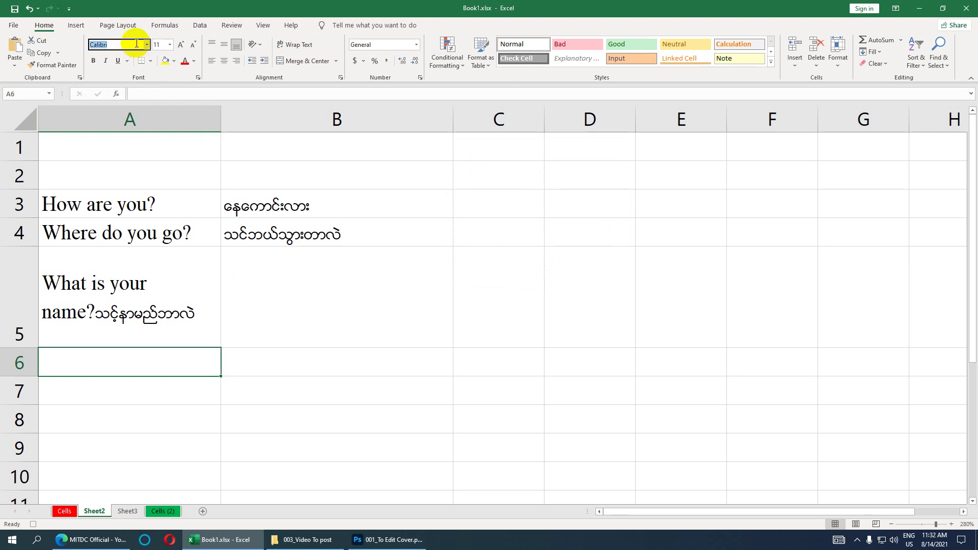
pyautogui.write('Times New Roman')
pyautogui.press('Return')
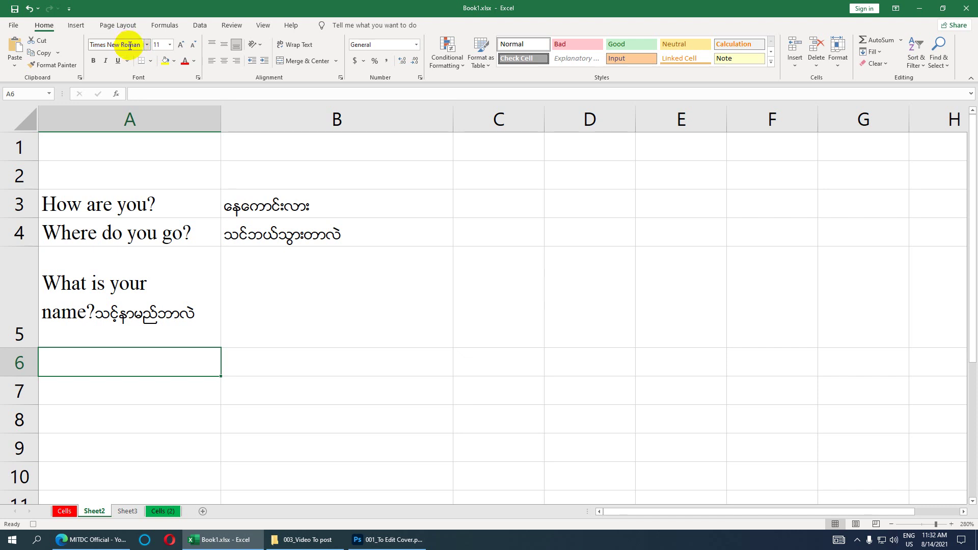
pyautogui.click(179, 46)
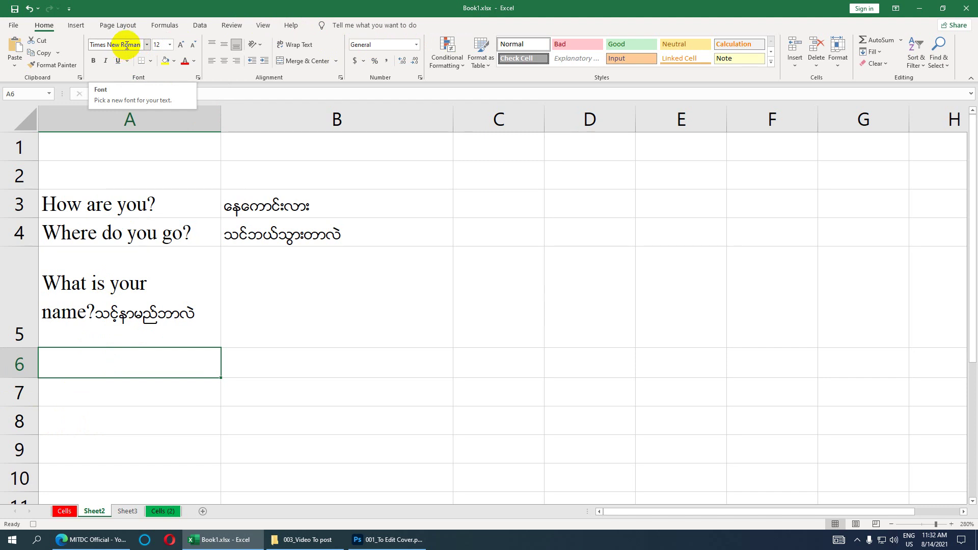
# Stop recording the English macro
pyautogui.click(264, 27)
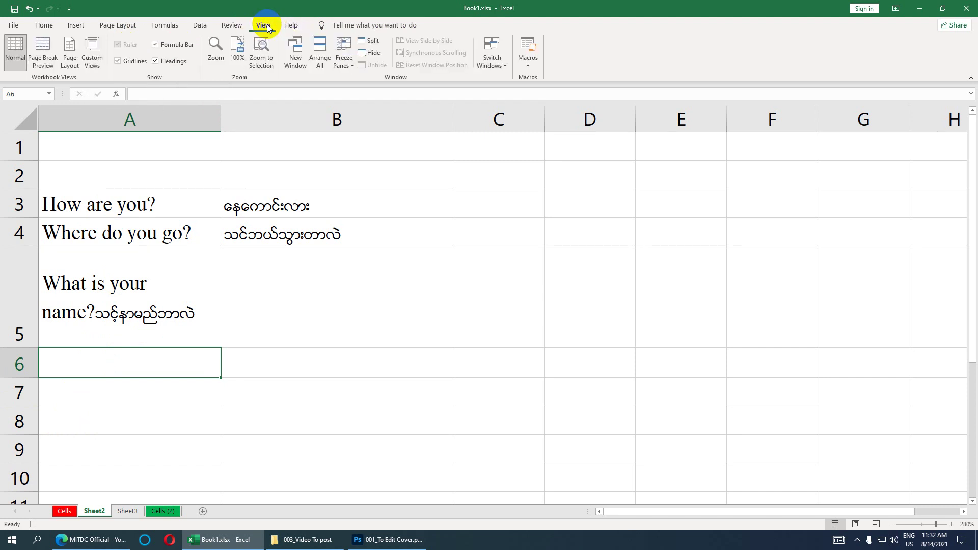
pyautogui.click(532, 68)
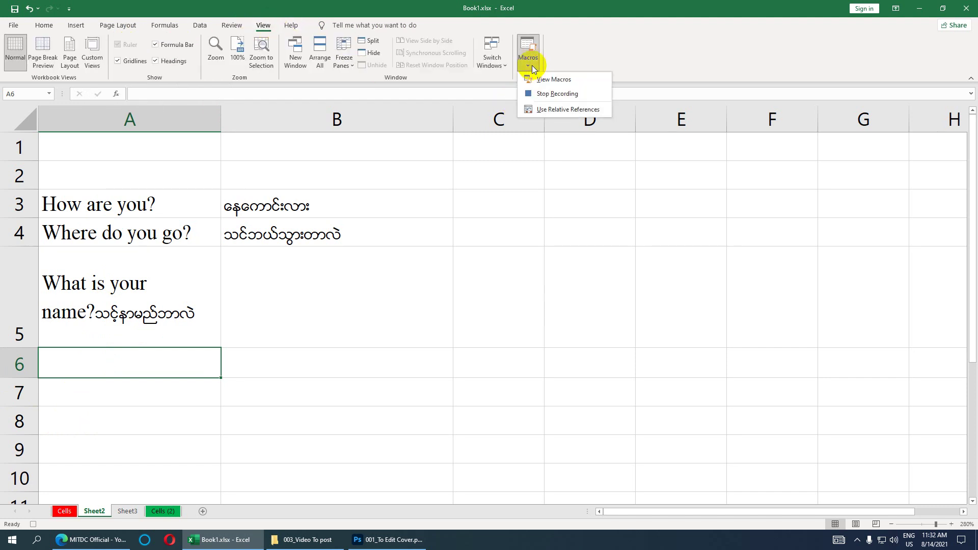
pyautogui.click(540, 94)
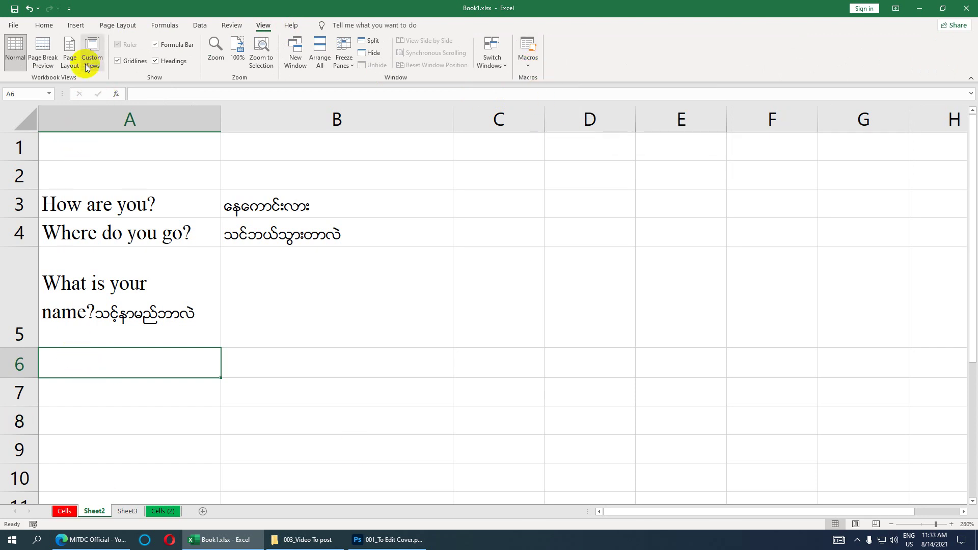
# Delete the contents of cells A1 to B6
pyautogui.click(43, 26)
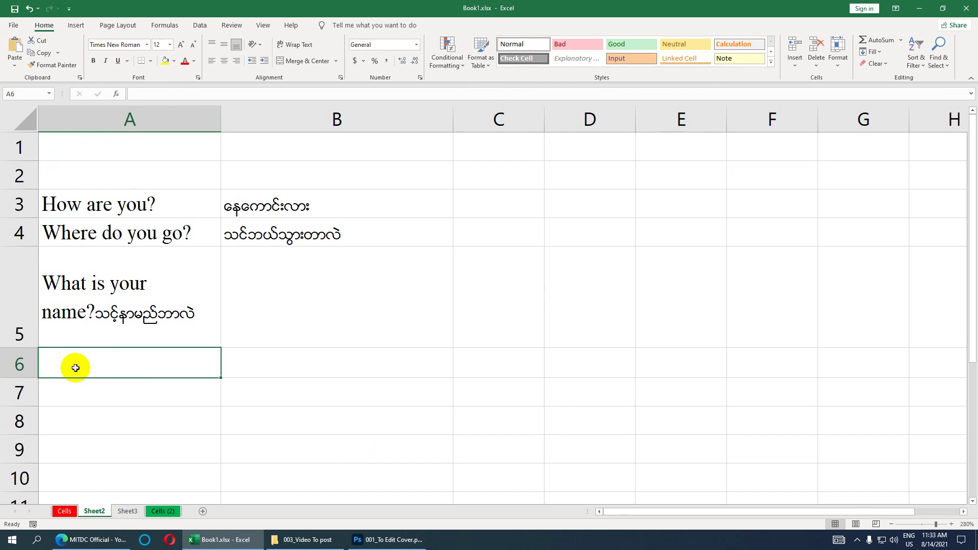
pyautogui.moveTo(71, 150); pyautogui.dragTo(448, 362)
pyautogui.press('Delete')
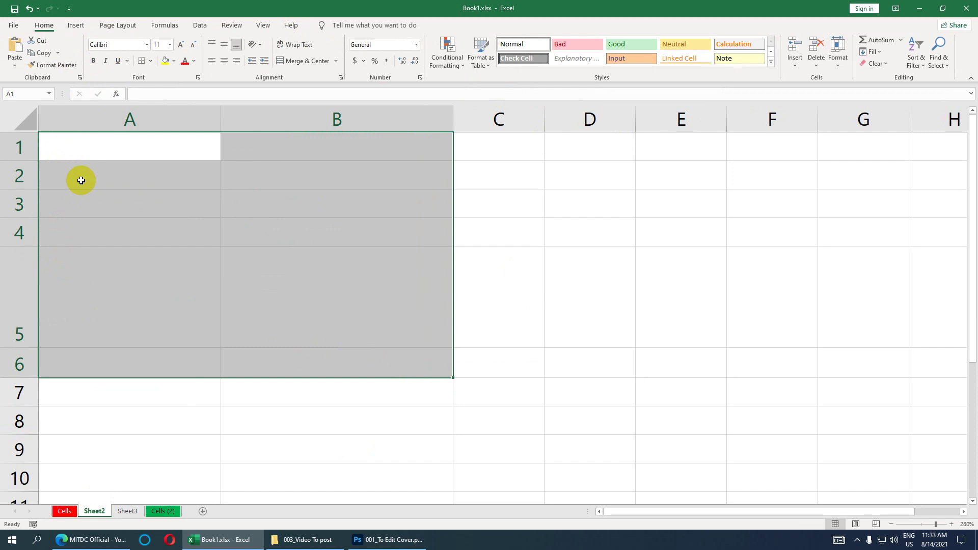
# Run the English macro on cell A1 with its Ctrl+Shift+E shortcut and enter "What is your name?" there
pyautogui.click(84, 147)
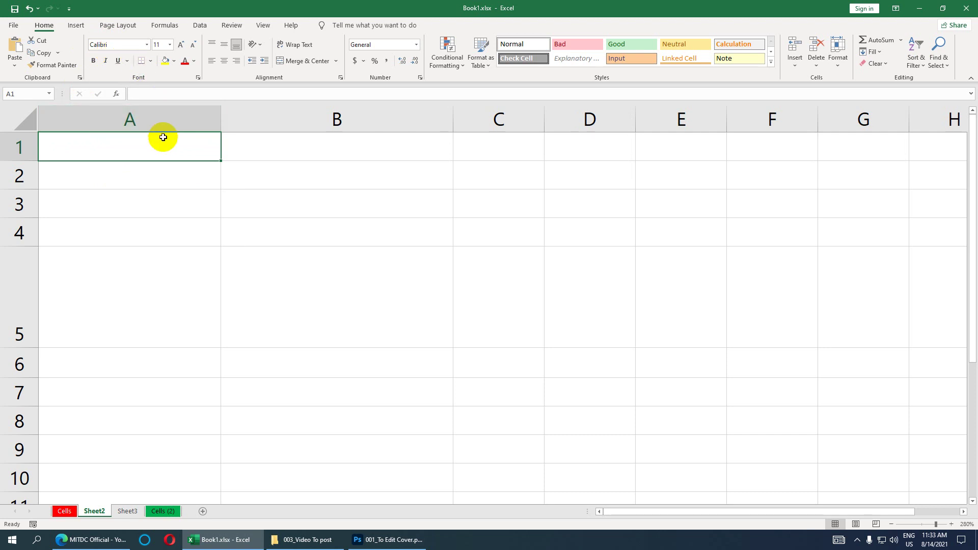
pyautogui.hotkey('ctrl', 'z')
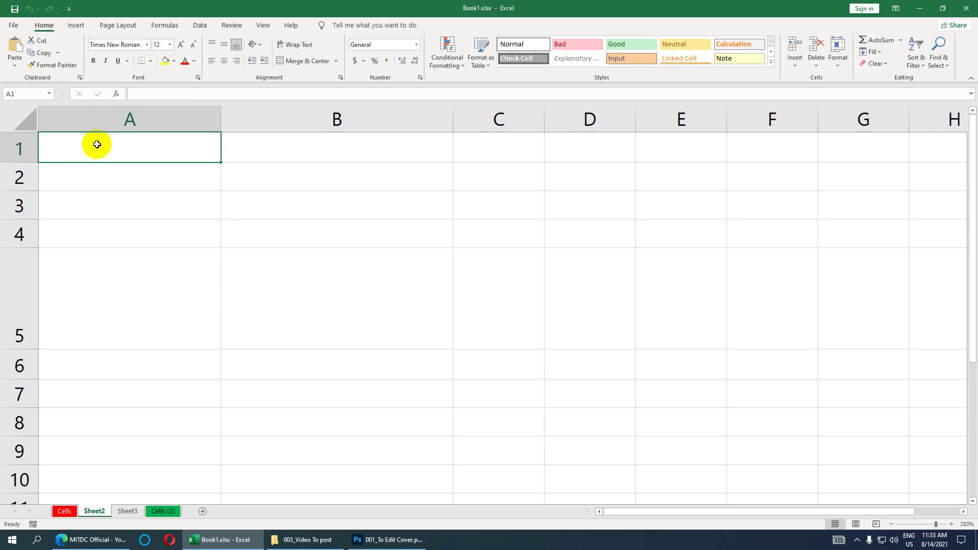
pyautogui.write('W')
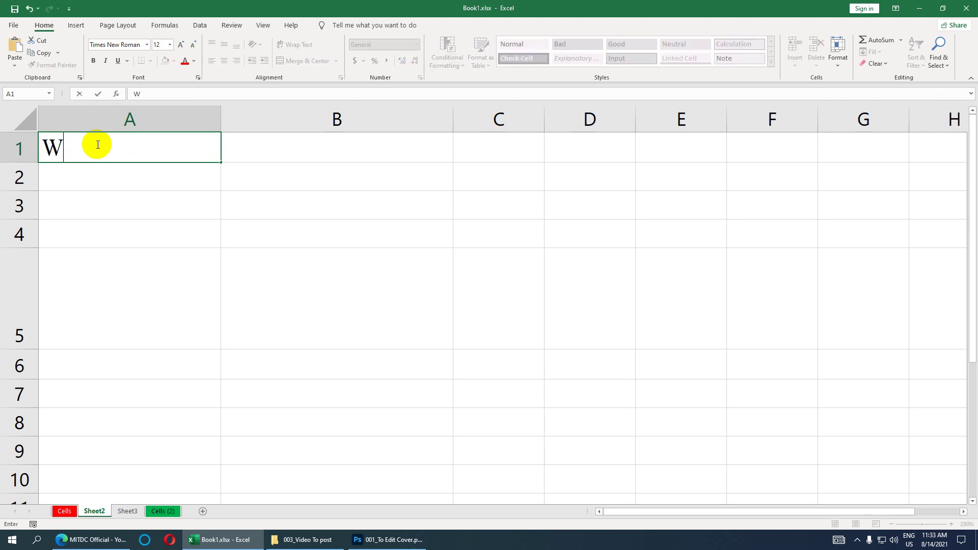
pyautogui.write('hat is your ')
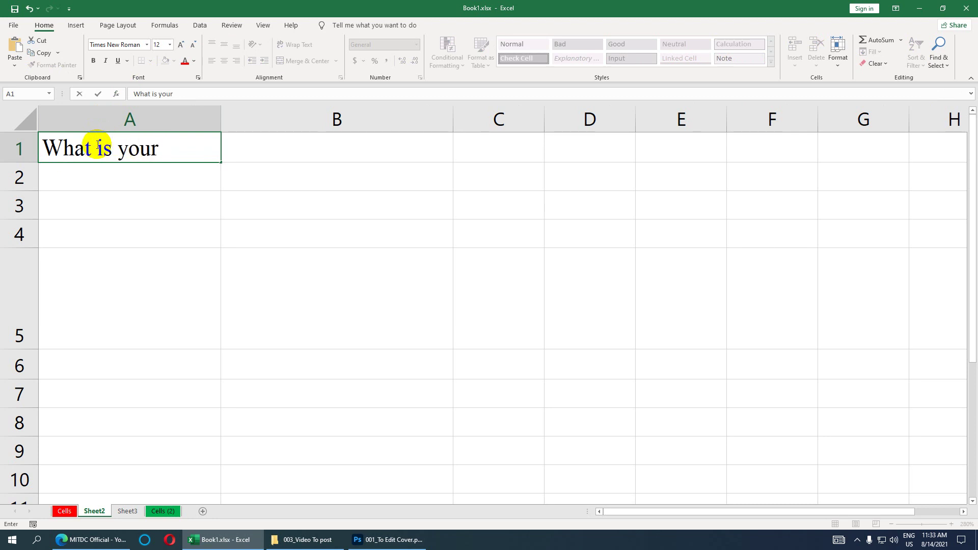
pyautogui.write('name?')
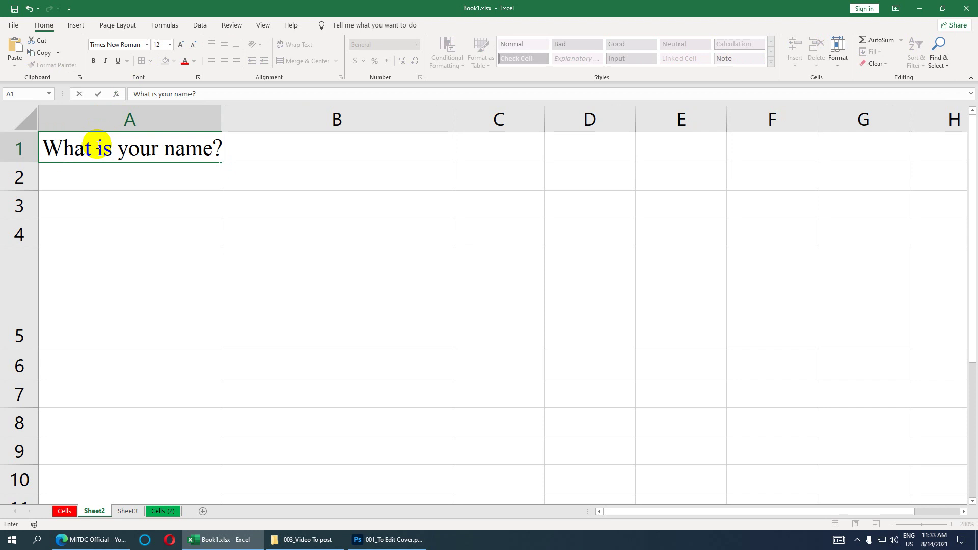
pyautogui.press('Return')
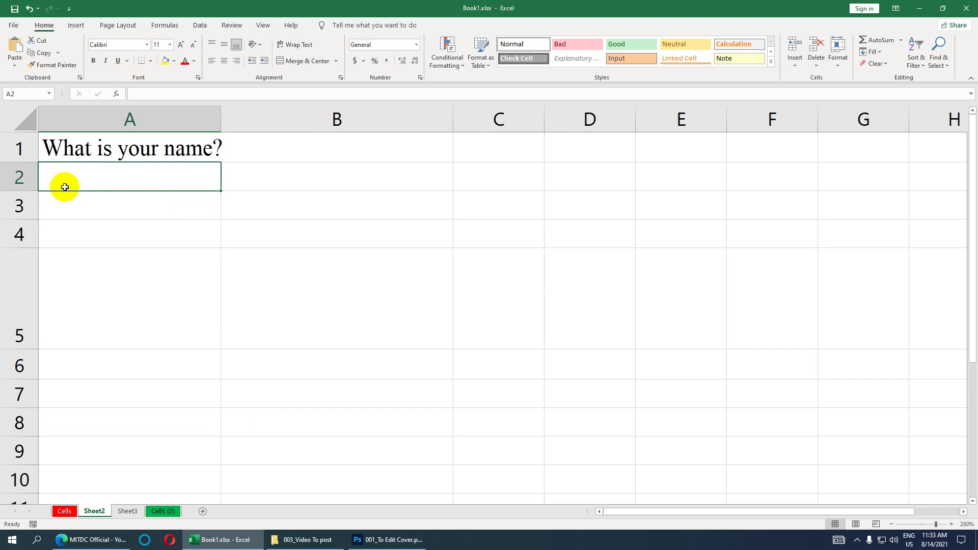
# Start recording a macro named Myanmar from cell A1, with shortcut Ctrl+Shift+M, stored in This Workbook, described as "Myanmar=Ctrl+Shift+M"
pyautogui.click(122, 152)
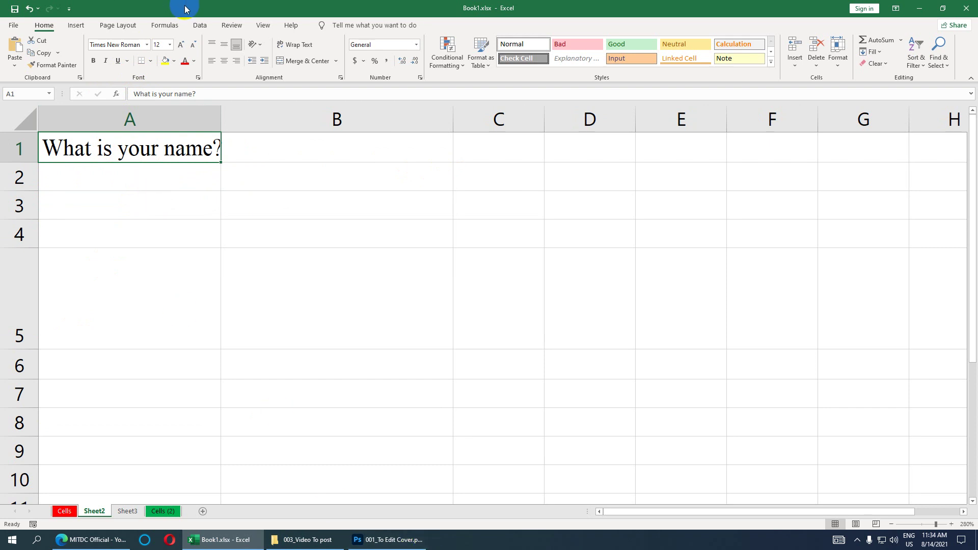
pyautogui.click(261, 26)
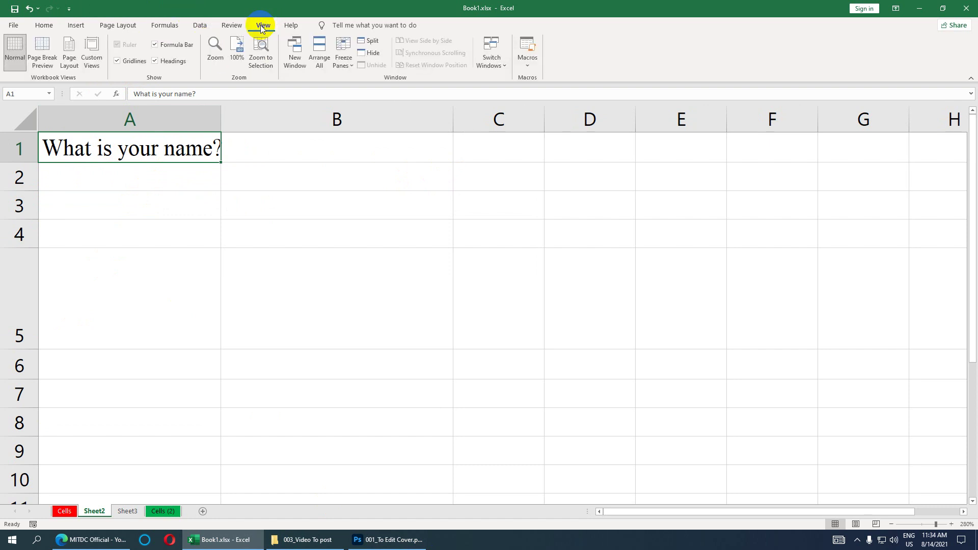
pyautogui.click(529, 69)
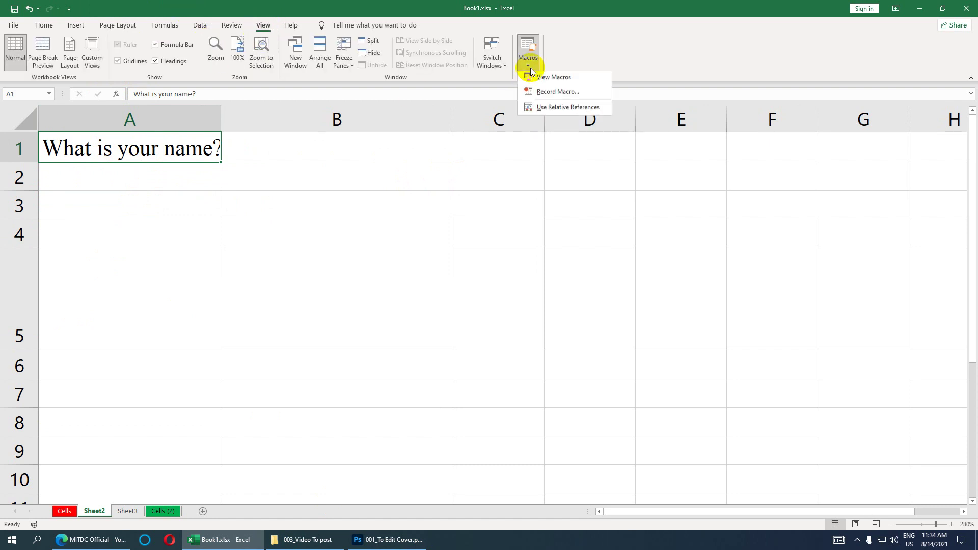
pyautogui.click(555, 95)
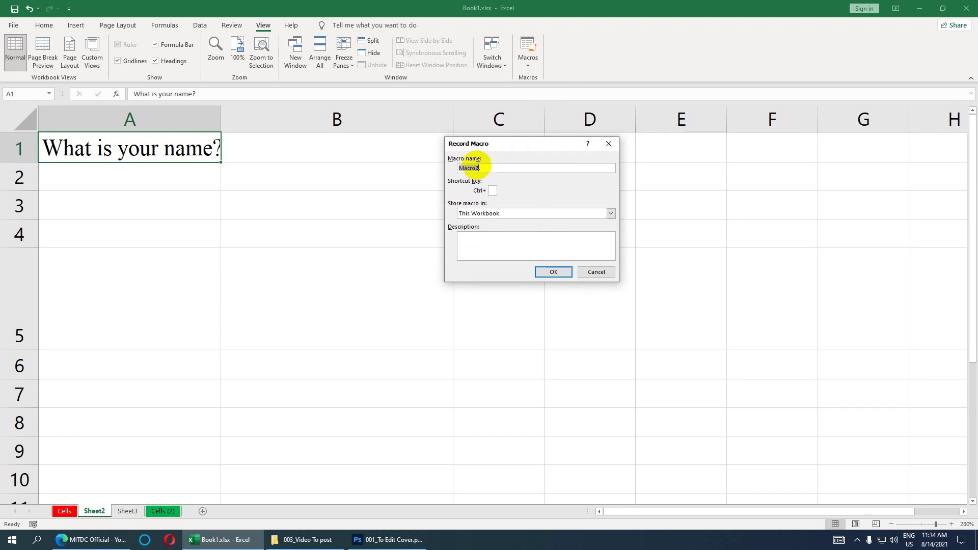
pyautogui.write('Myanmar')
pyautogui.click(493, 190)
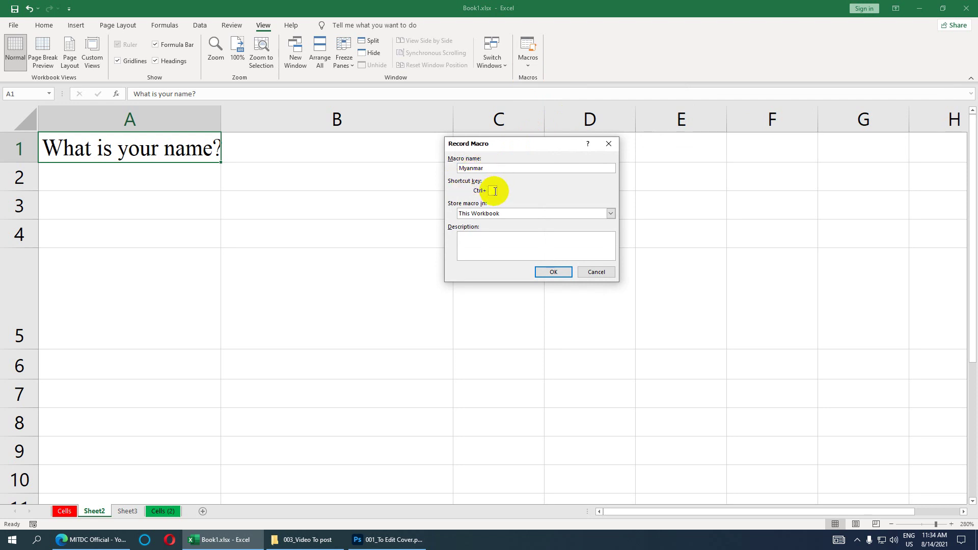
pyautogui.write('M')
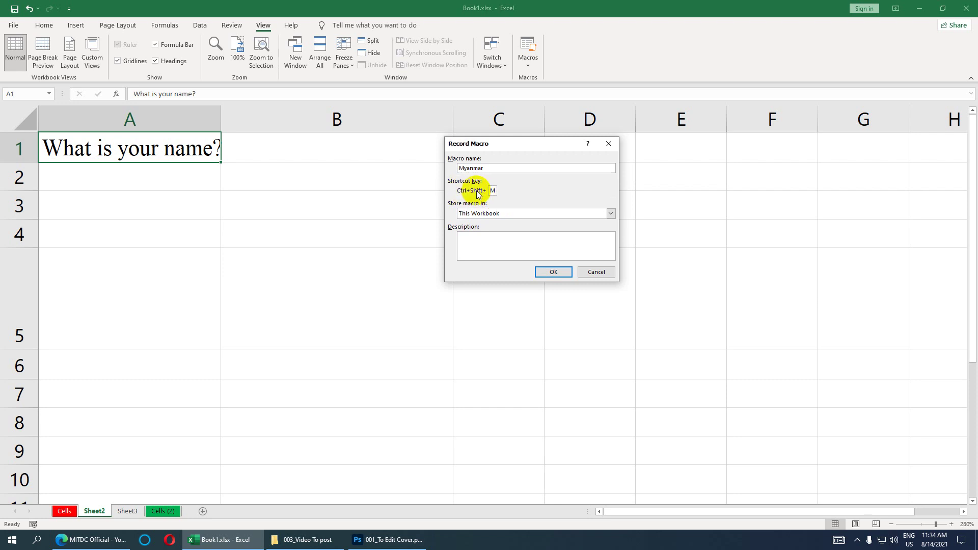
pyautogui.click(476, 239)
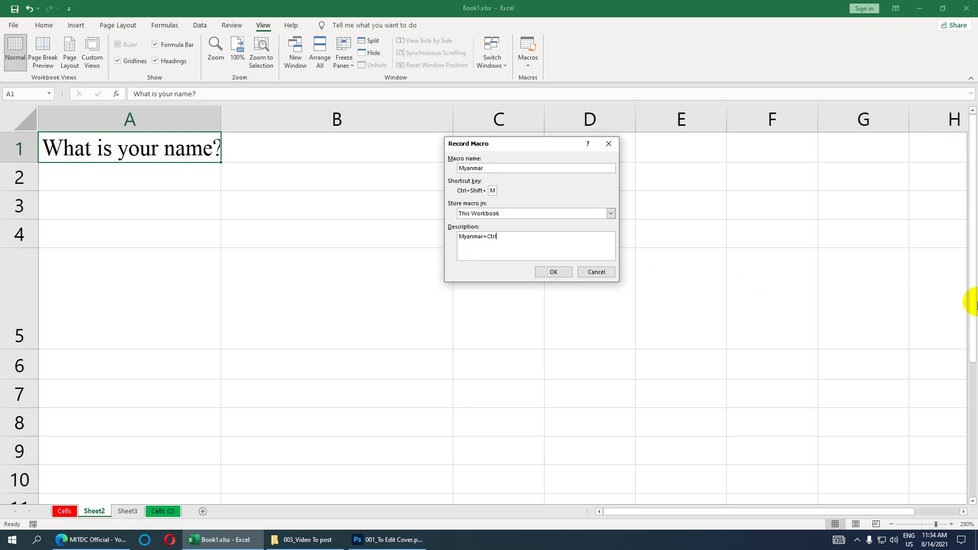
pyautogui.write('Shift+M')
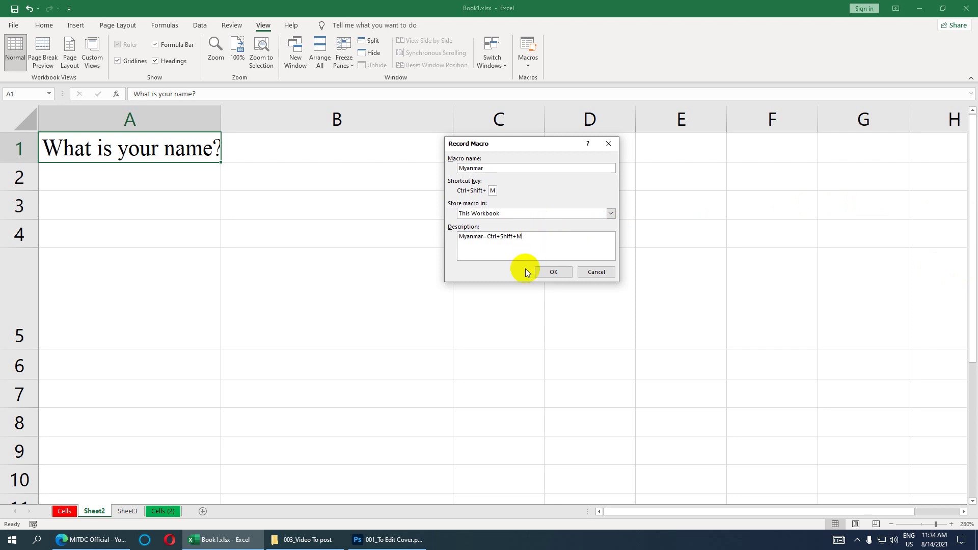
pyautogui.click(545, 271)
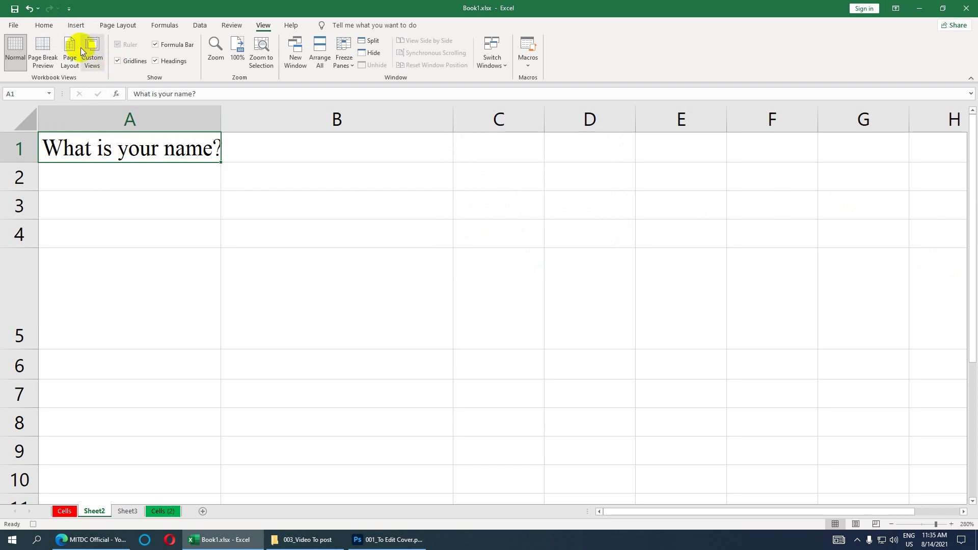
# Set the font of cell A1 to W01Art House at size 16
pyautogui.click(48, 27)
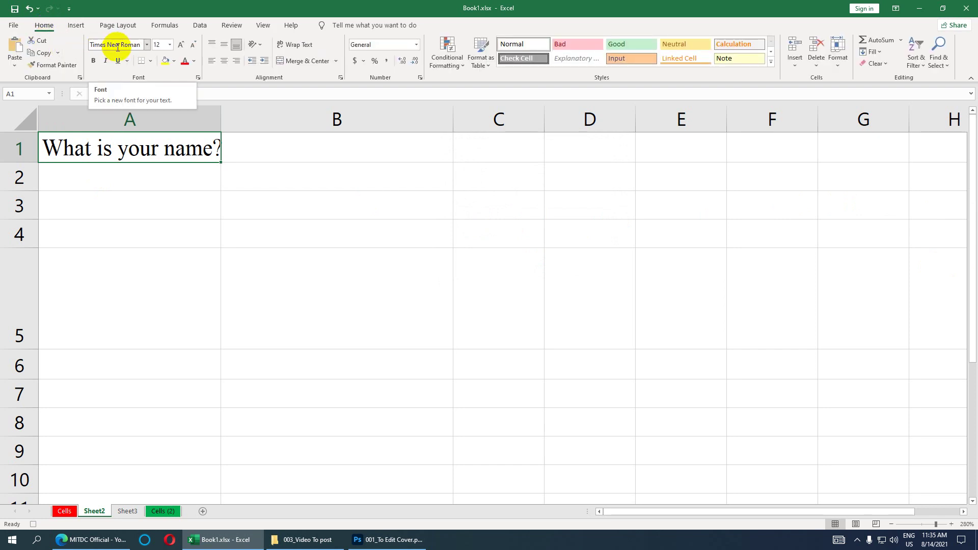
pyautogui.click(119, 47)
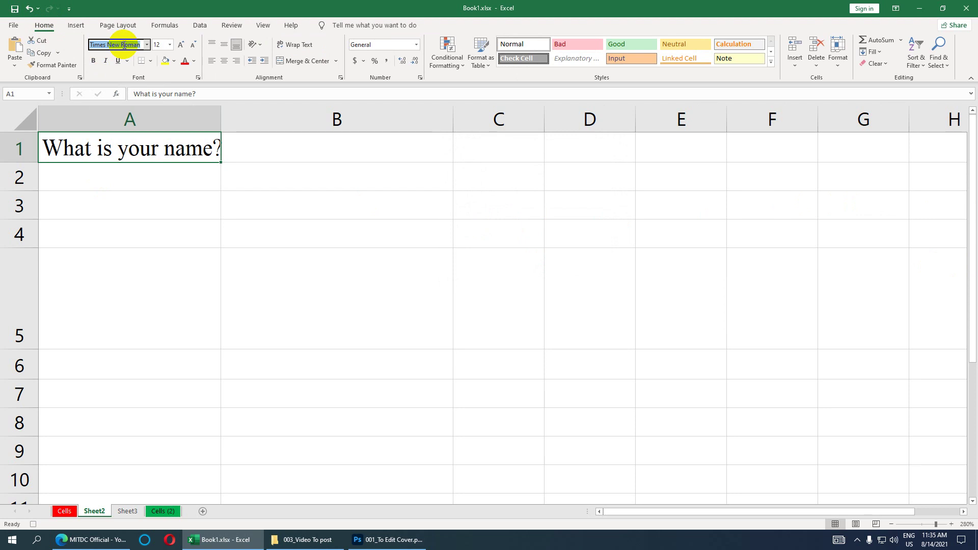
pyautogui.click(147, 44)
pyautogui.moveTo(231, 228); pyautogui.dragTo(232, 302)
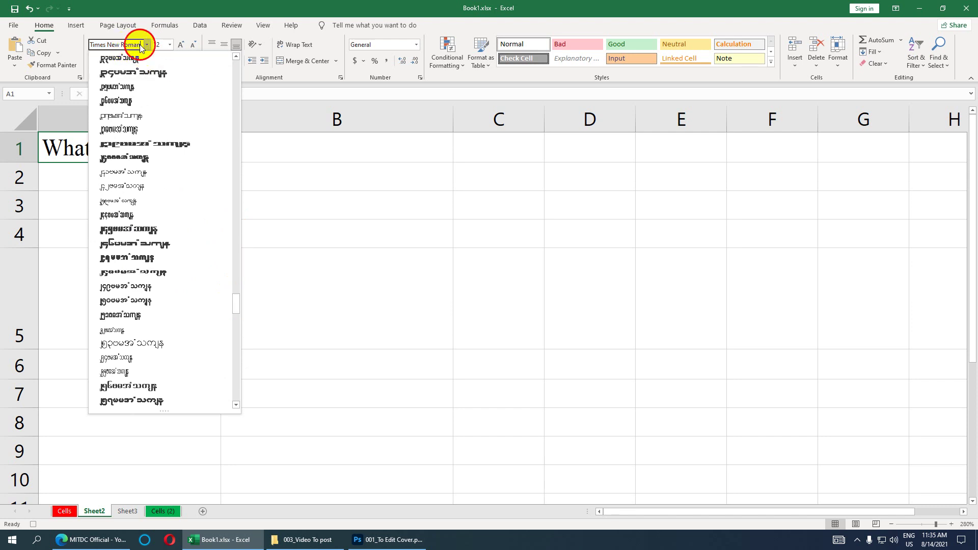
pyautogui.moveTo(140, 45); pyautogui.dragTo(81, 42)
pyautogui.write('y')
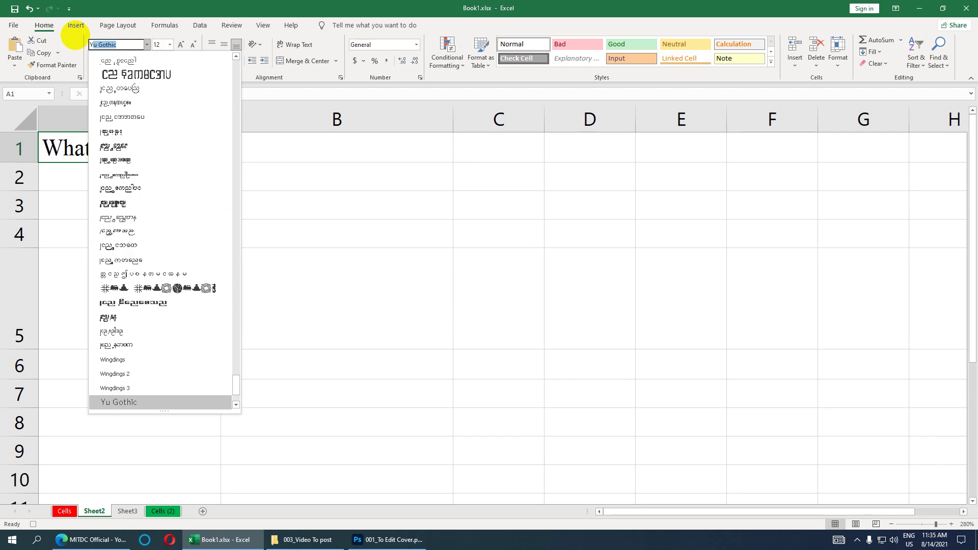
pyautogui.write('am')
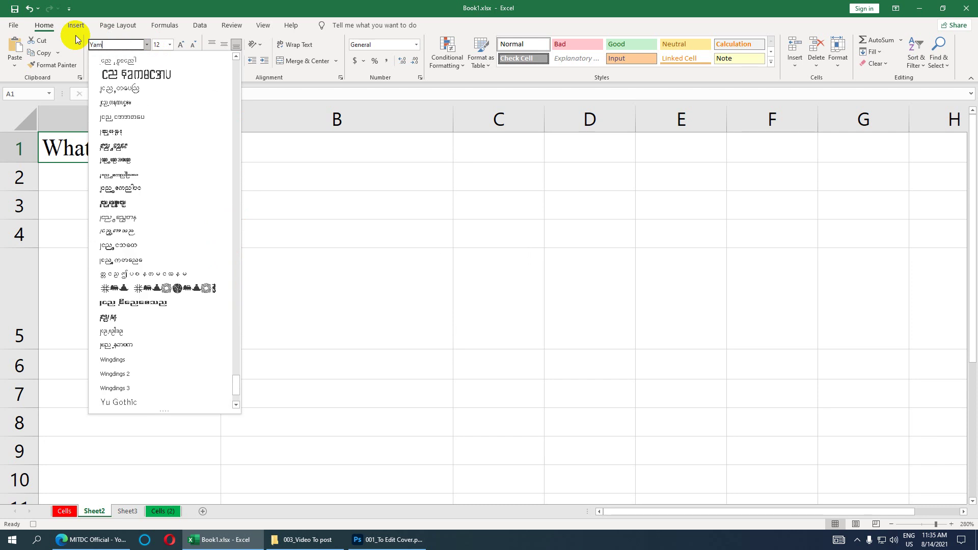
pyautogui.press('BackSpace')
pyautogui.press('BackSpace')
pyautogui.press('BackSpace')
pyautogui.write('W')
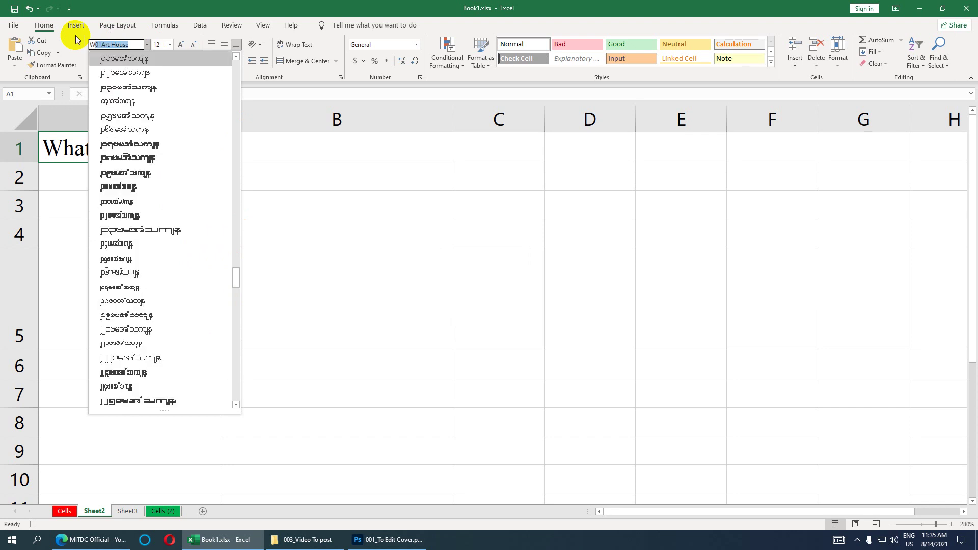
pyautogui.write('01')
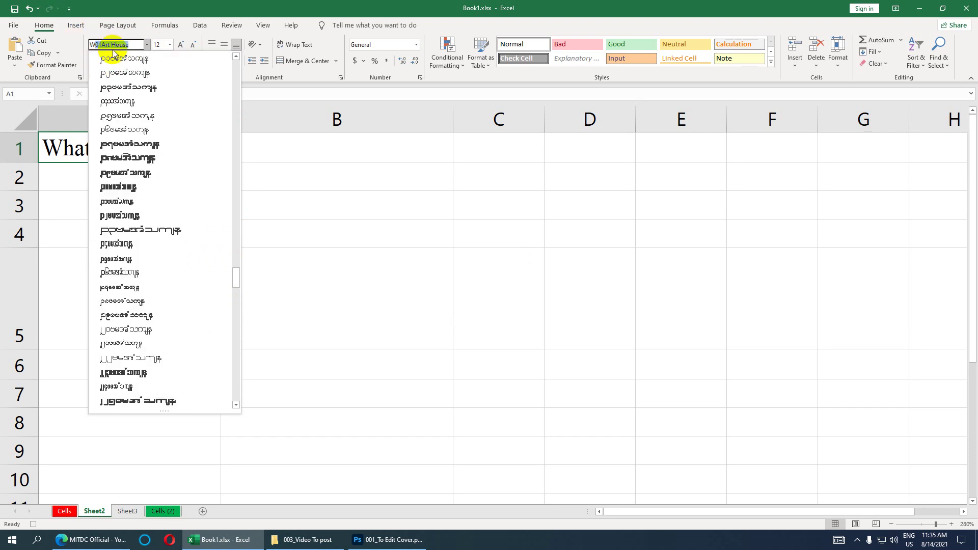
pyautogui.press('Return')
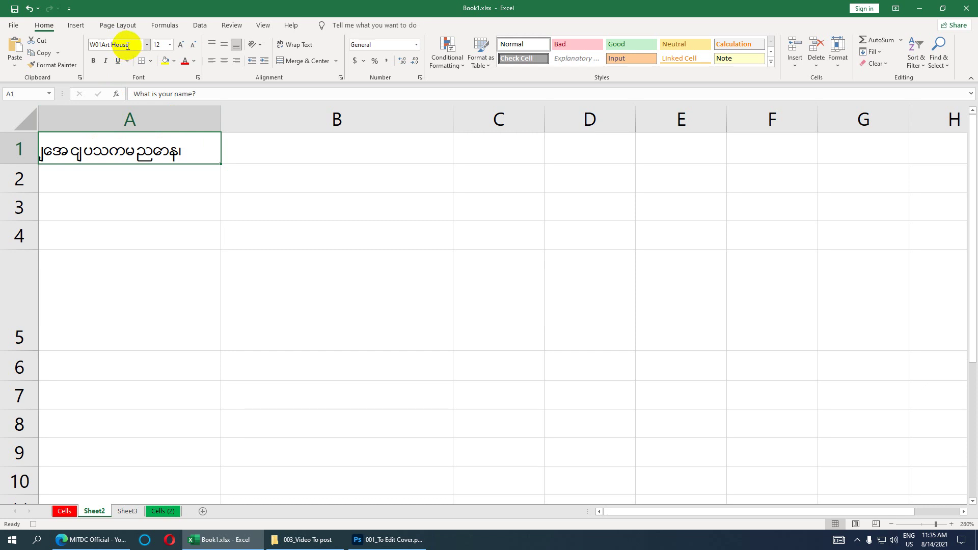
pyautogui.click(171, 44)
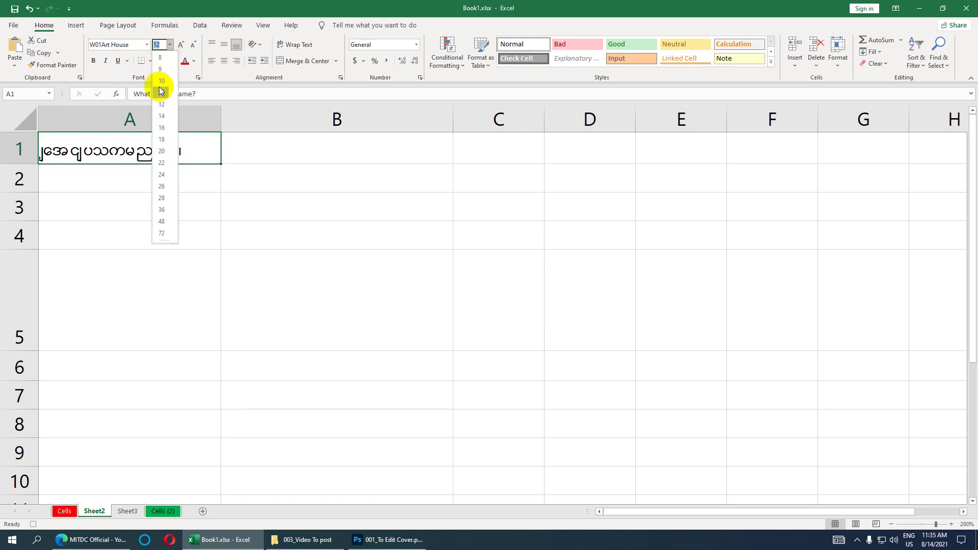
pyautogui.click(162, 127)
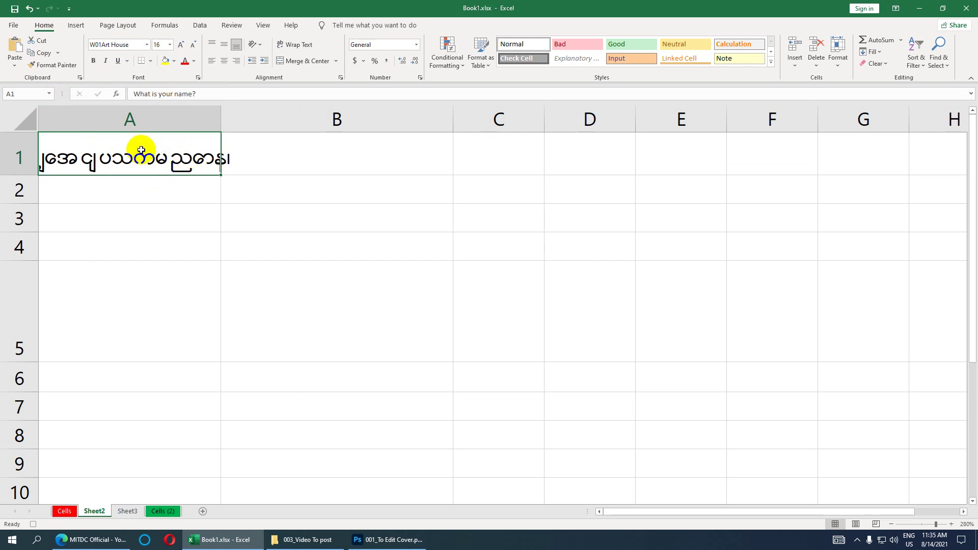
# Stop recording the Myanmar macro
pyautogui.click(263, 25)
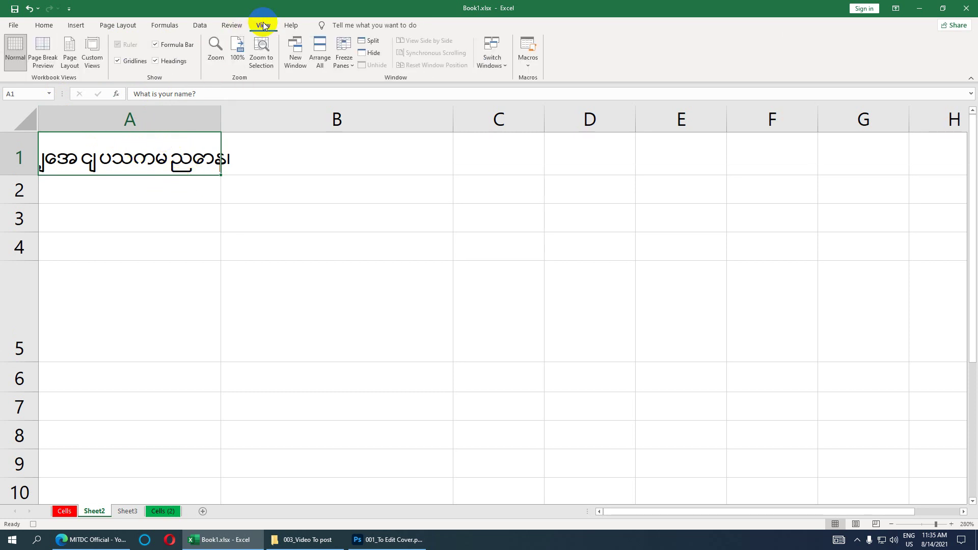
pyautogui.click(525, 66)
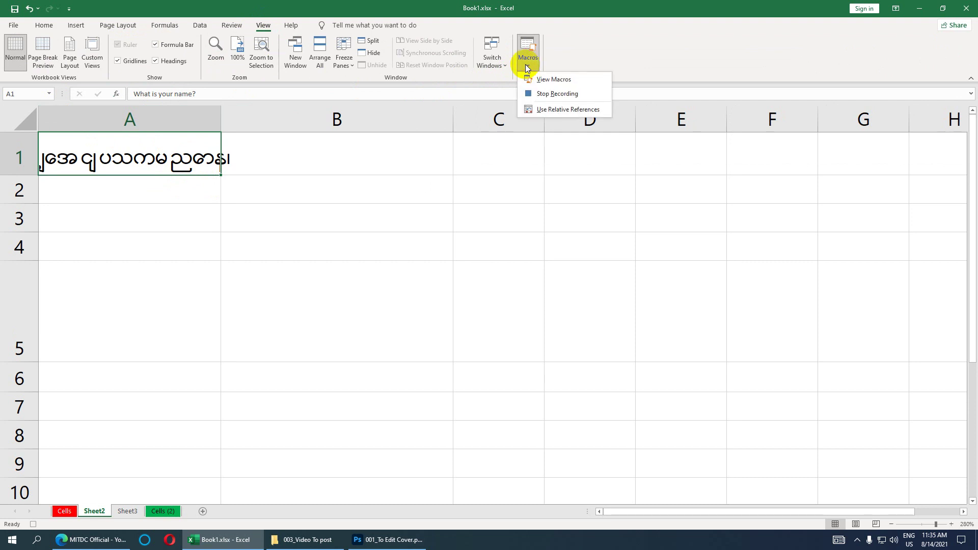
pyautogui.click(535, 93)
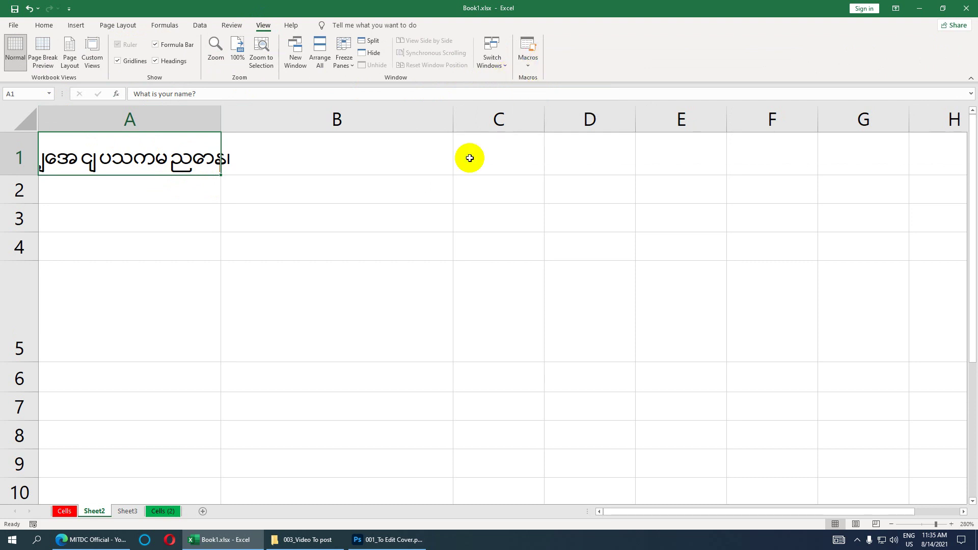
# Delete the contents of cells A1 to B4
pyautogui.click(200, 216)
pyautogui.moveTo(337, 244); pyautogui.dragTo(96, 153)
pyautogui.press('Delete')
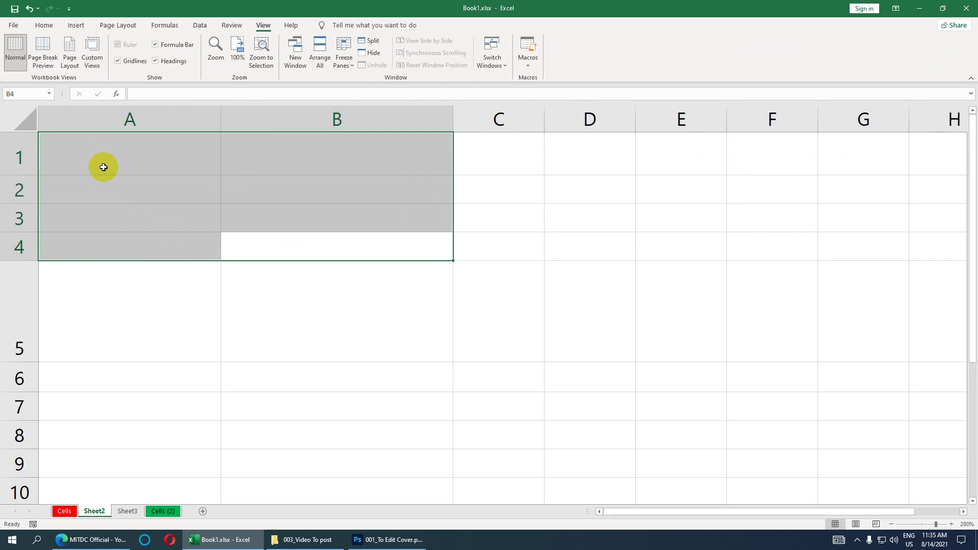
# Delete rows 1 to 5 from Sheet2
pyautogui.click(103, 167)
pyautogui.moveTo(81, 463); pyautogui.dragTo(26, 421)
pyautogui.moveTo(19, 278); pyautogui.dragTo(28, 144)
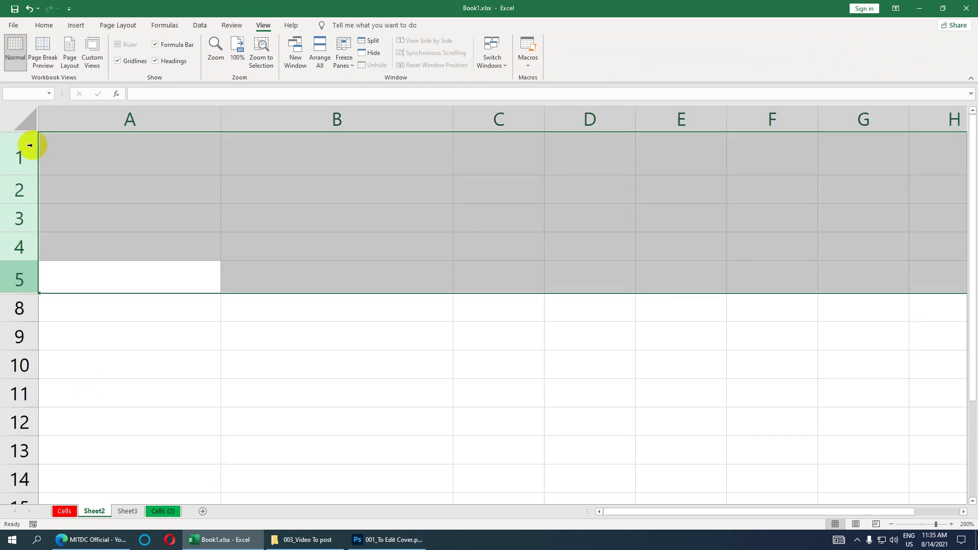
pyautogui.rightClick(28, 151)
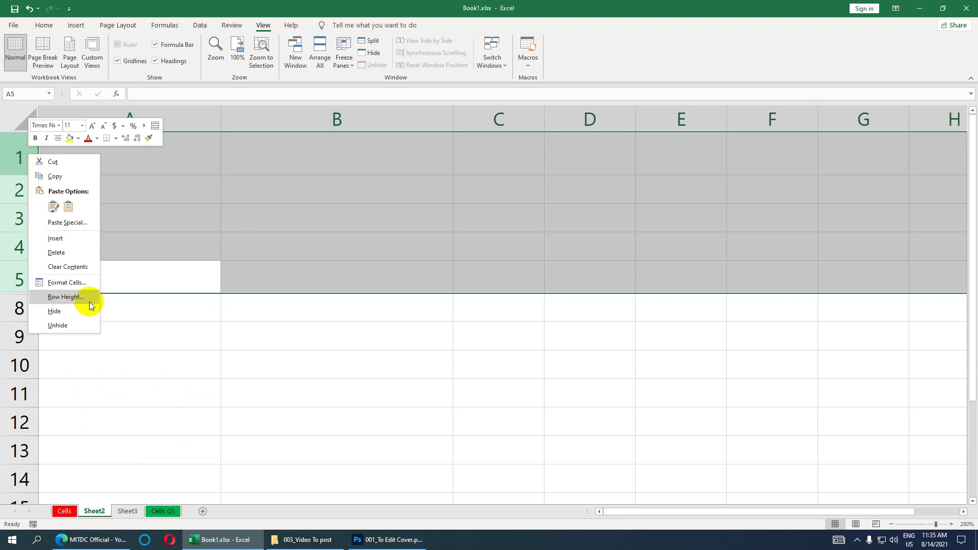
pyautogui.click(66, 251)
pyautogui.click(131, 244)
# Delete rows 3 to 13 from Sheet2
pyautogui.click(58, 154)
pyautogui.moveTo(17, 146); pyautogui.dragTo(18, 432)
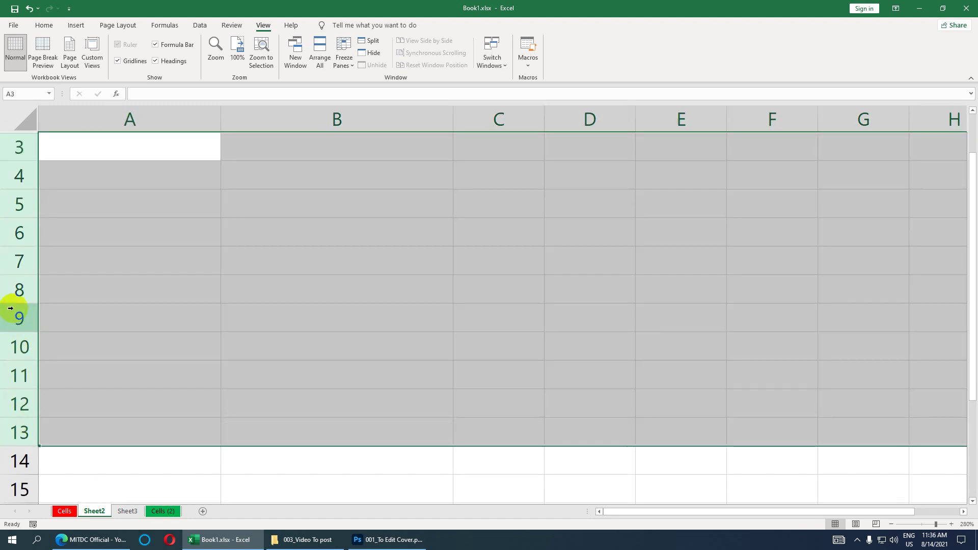
pyautogui.rightClick(10, 308)
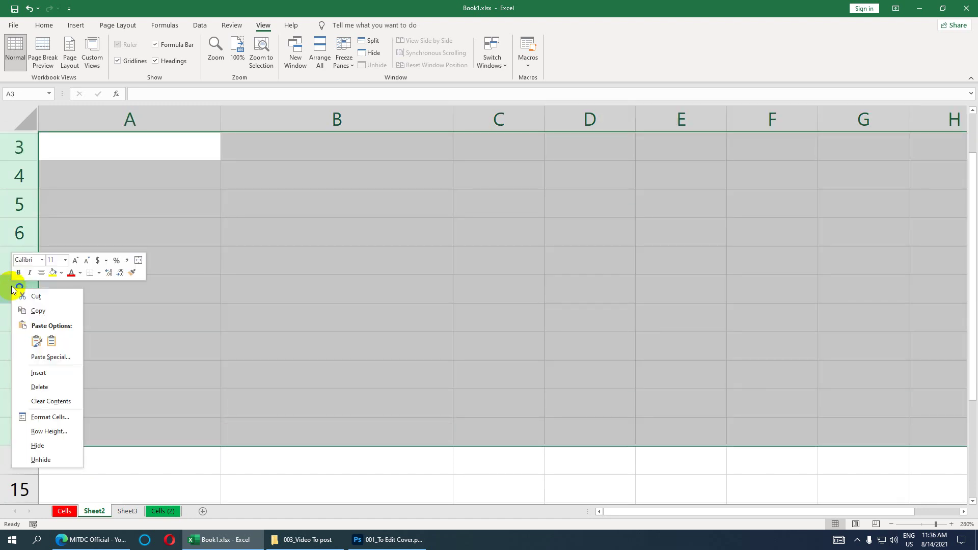
pyautogui.click(41, 388)
pyautogui.click(84, 169)
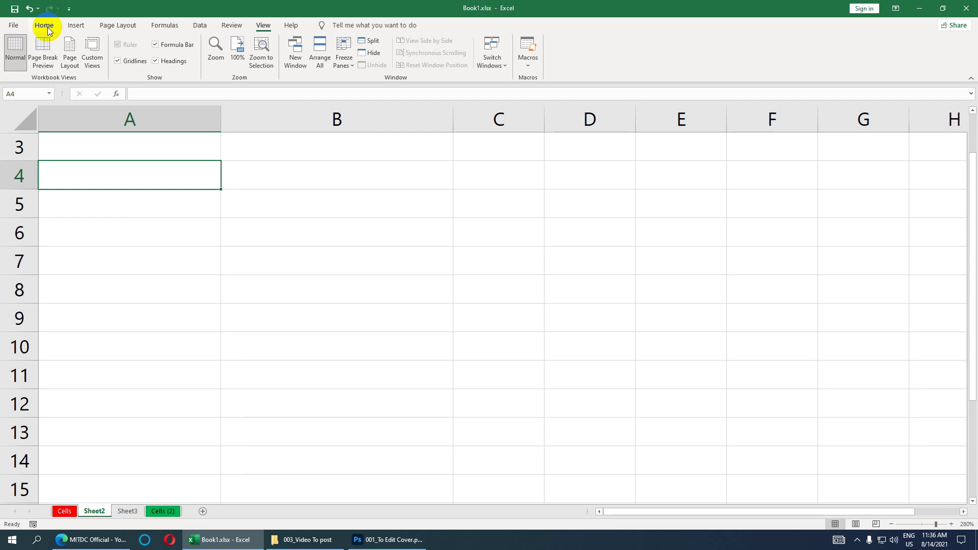
# Run the English macro on cell A3 through its shortcut and enter "how are you?" there
pyautogui.click(89, 152)
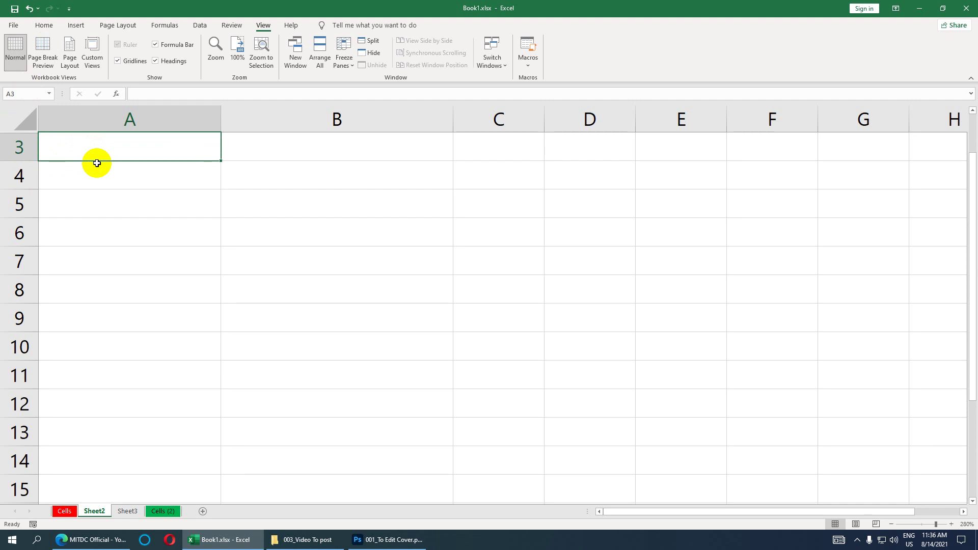
pyautogui.hotkey('ctrl', 'z')
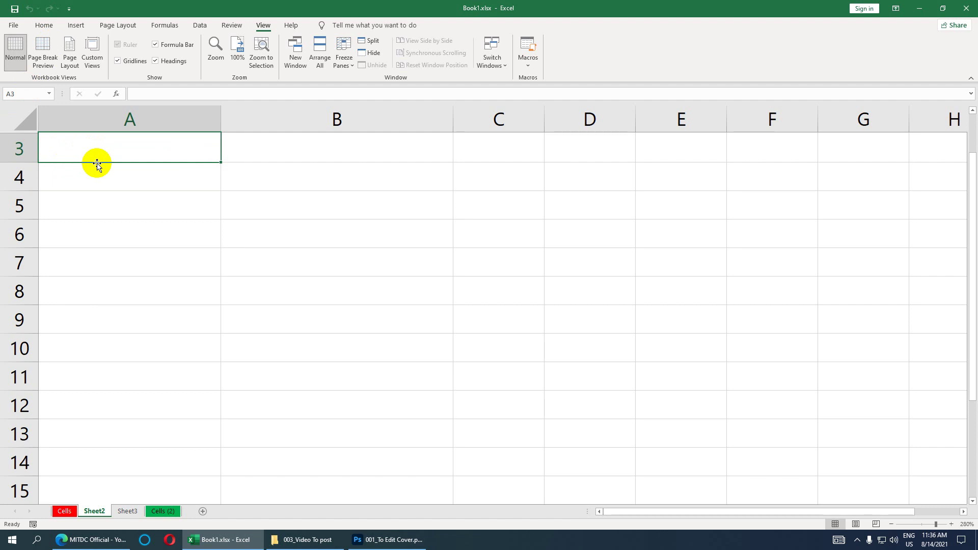
pyautogui.write('hwo t')
pyautogui.press('BackSpace')
pyautogui.press('BackSpace')
pyautogui.press('BackSpace')
pyautogui.press('BackSpace')
pyautogui.write('ow r')
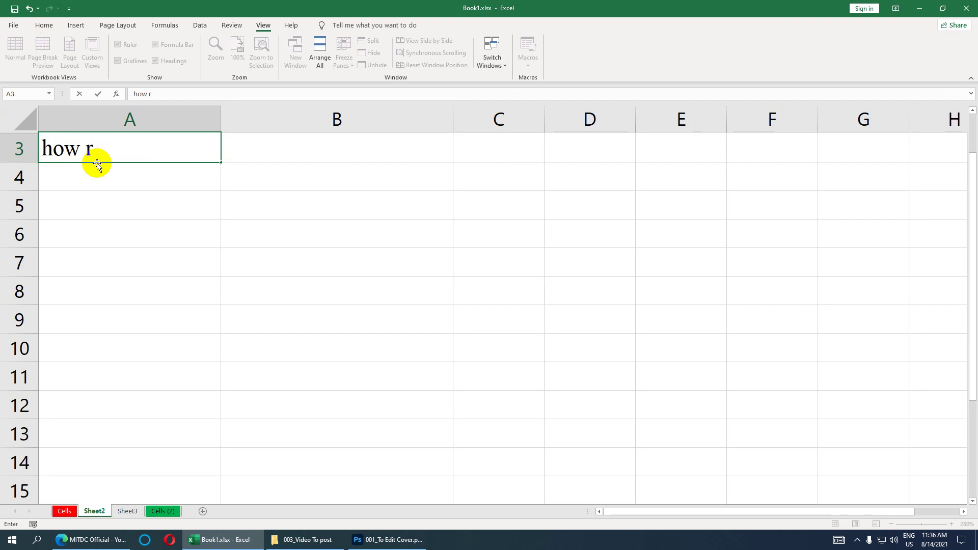
pyautogui.press('BackSpace')
pyautogui.write('are you?')
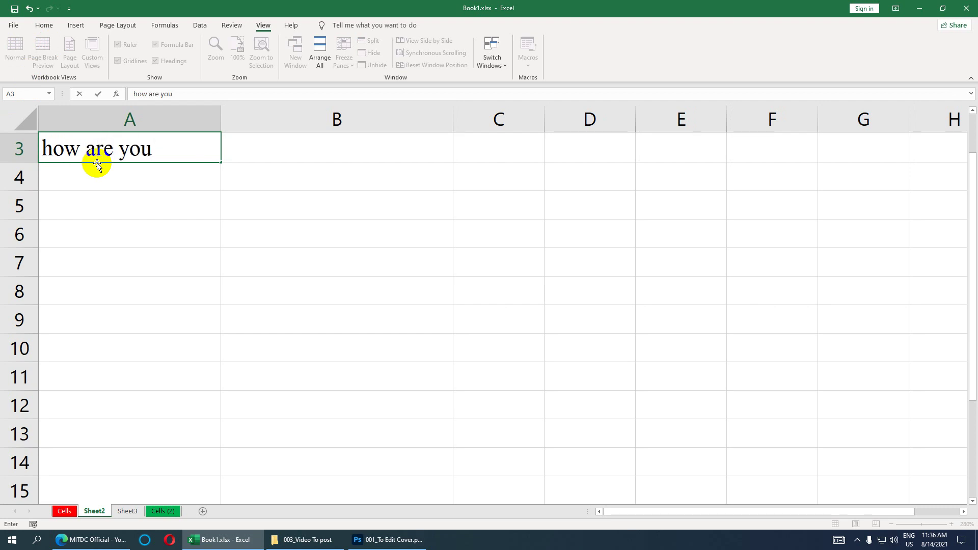
pyautogui.press('Return')
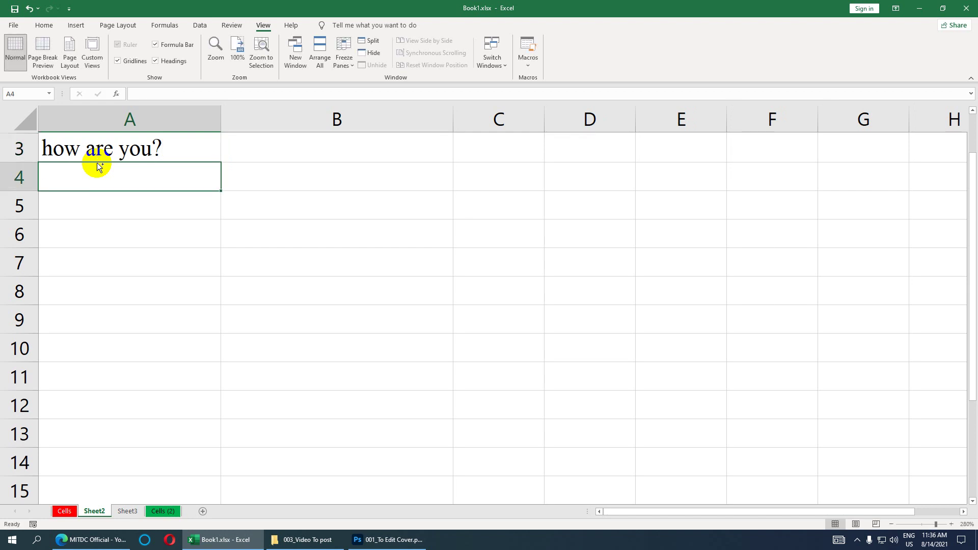
# Run the Myanmar macro on cell A4 through its shortcut and enter "aeaumif;vm;" for the Burmese phrase "နေကောင်းလား"
pyautogui.hotkey('ctrl', 'z')
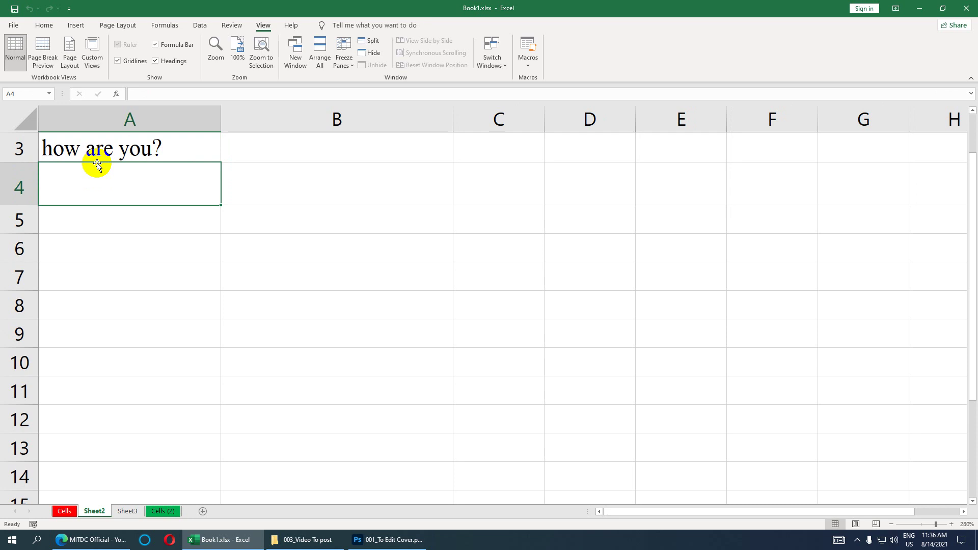
pyautogui.write('aeaumif;vm;')
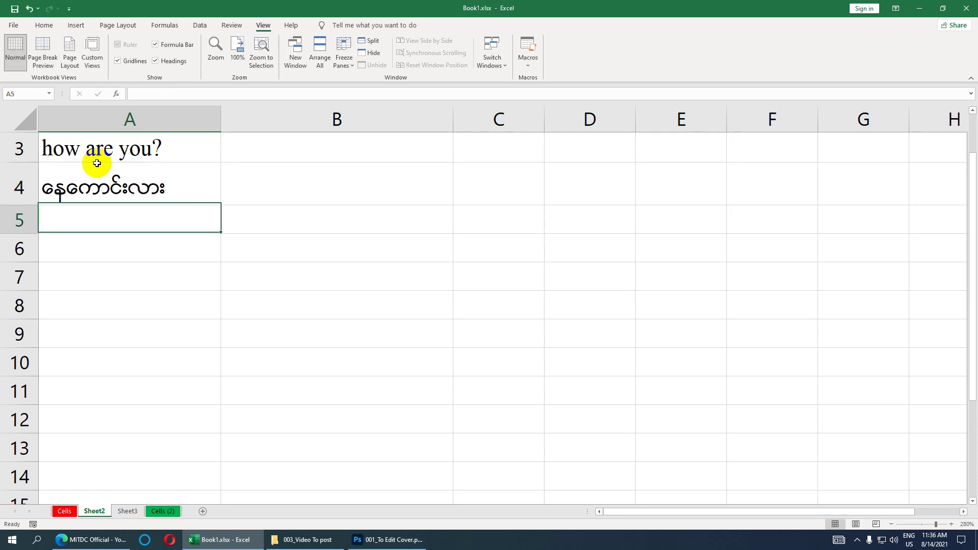
# Run the English macro on cell A5 through its shortcut and enter "where do you go?" there
pyautogui.press('Return')
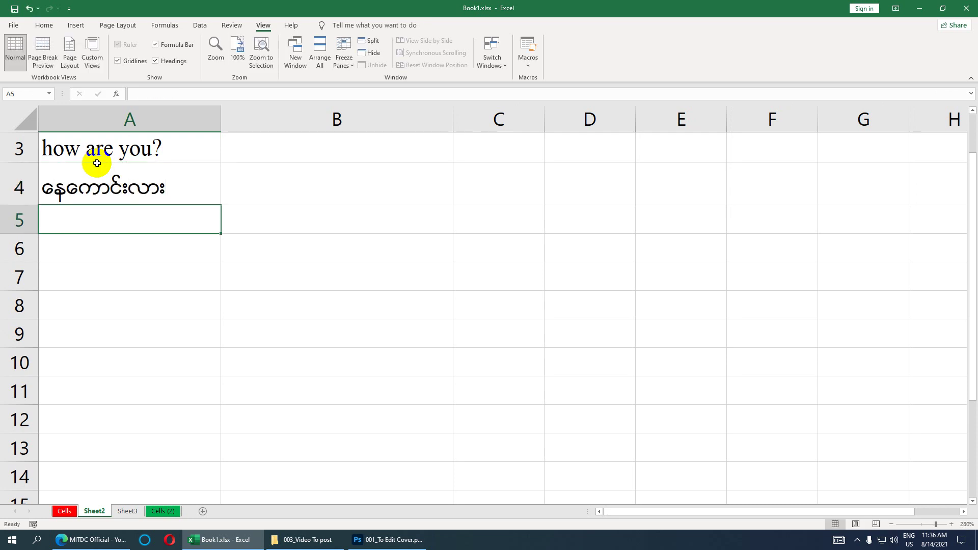
pyautogui.hotkey('ctrl', 'z')
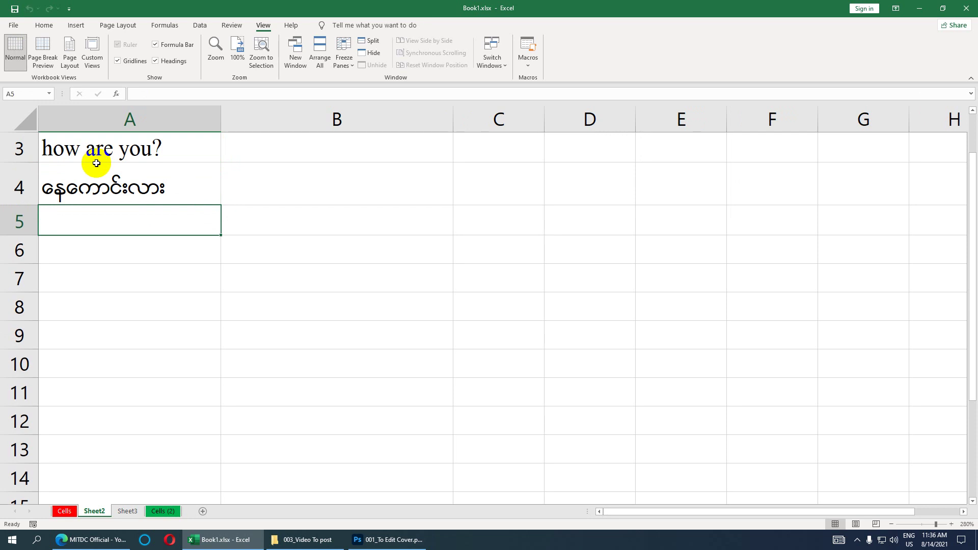
pyautogui.write('w')
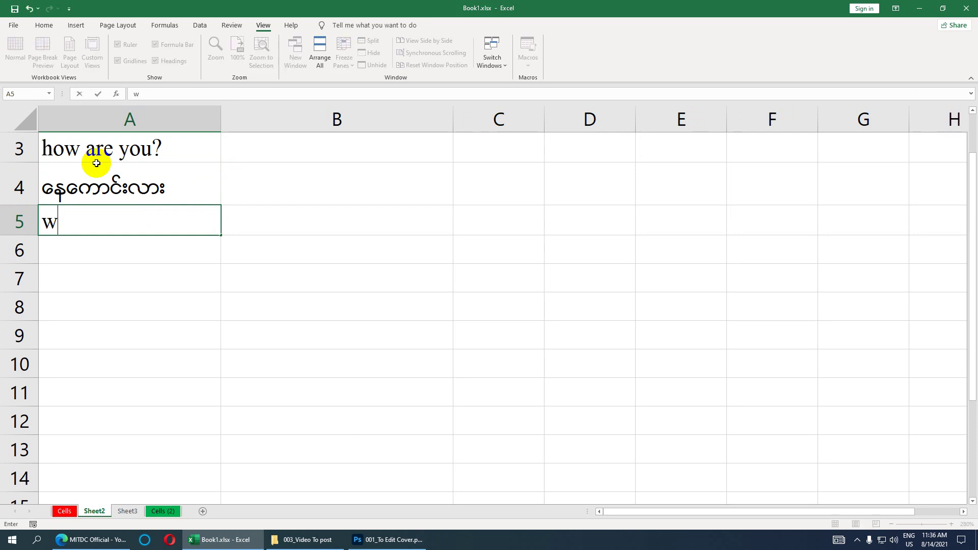
pyautogui.write('here do you go?')
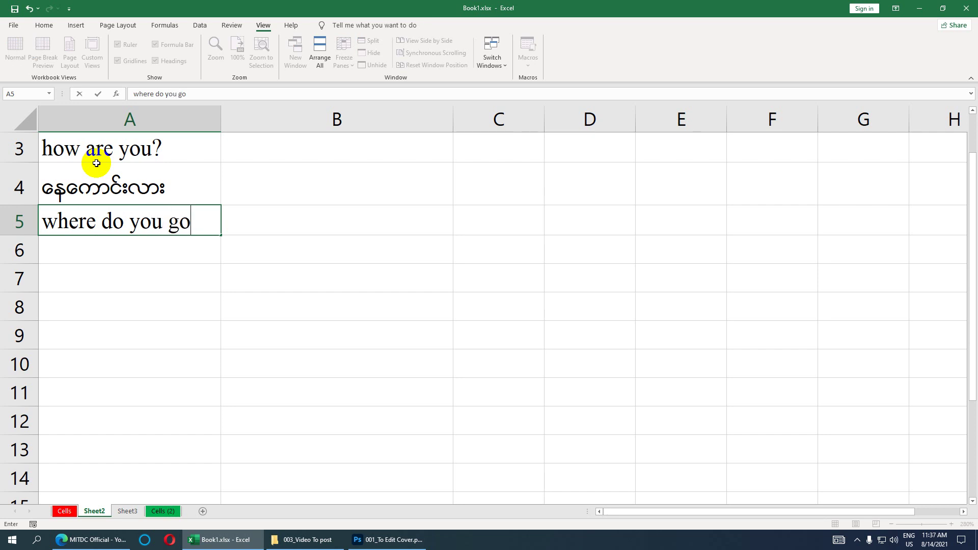
pyautogui.press('Return')
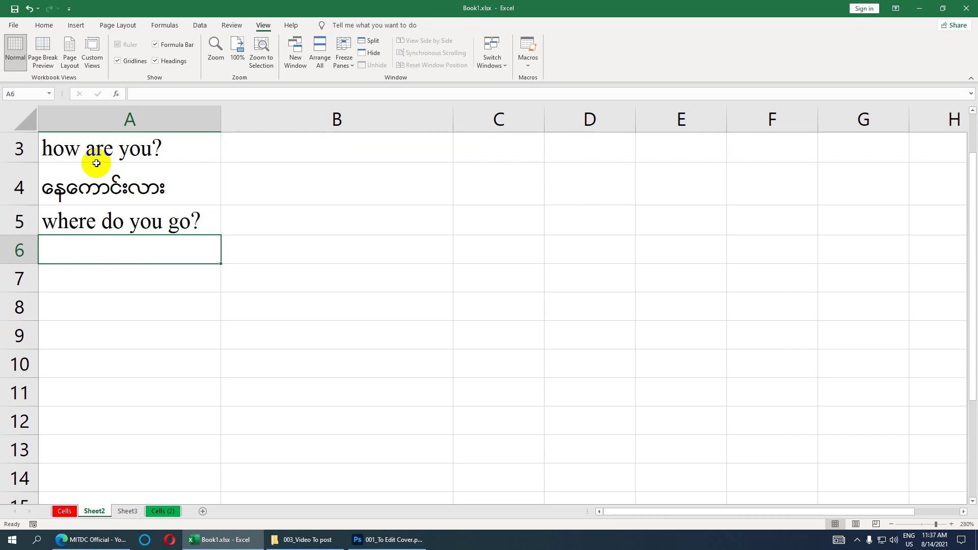
# Run the Myanmar macro on cell A6 through its shortcut and enter "oifb,foGm;vJ" for the Burmese phrase "သင်ဘယ်သွားလဲ"
pyautogui.hotkey('ctrl', 'm')
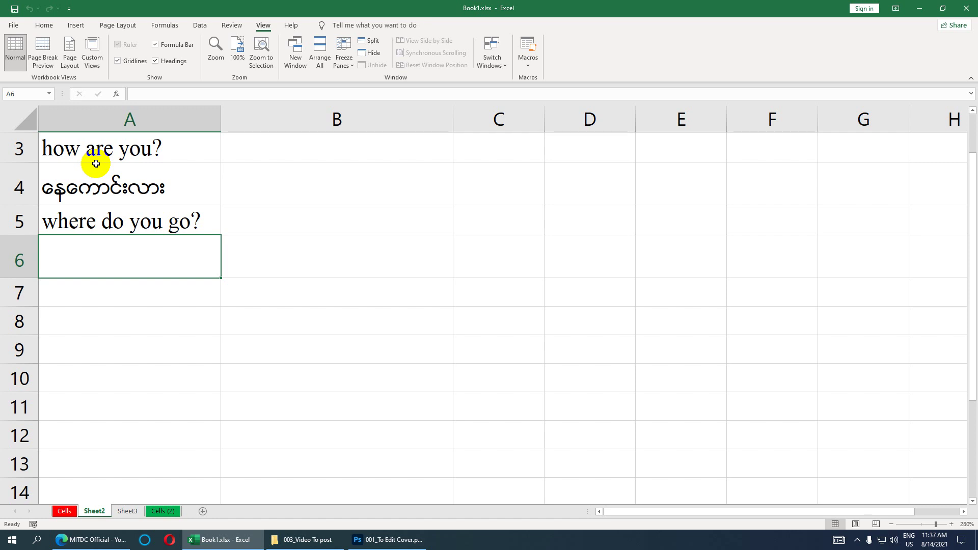
pyautogui.write('oifb')
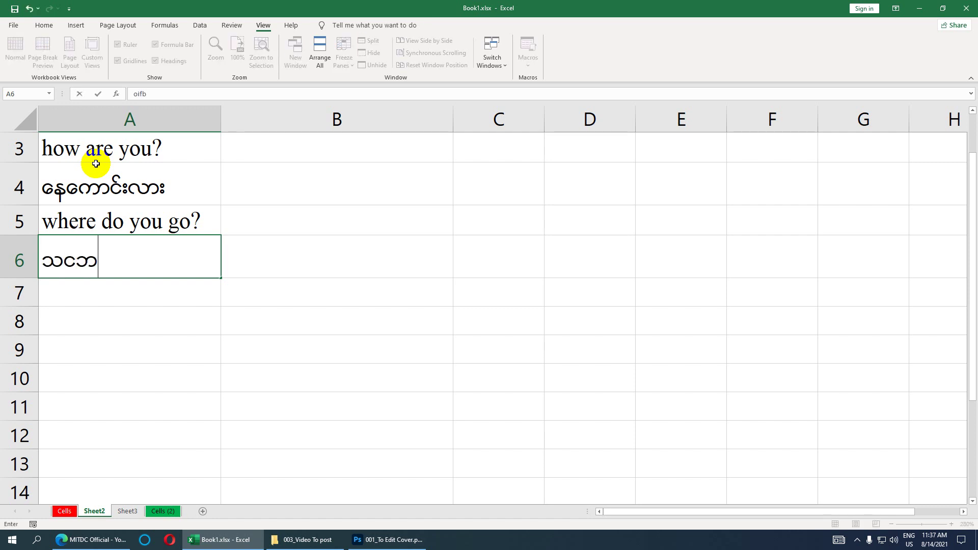
pyautogui.write(',foGm;vJ')
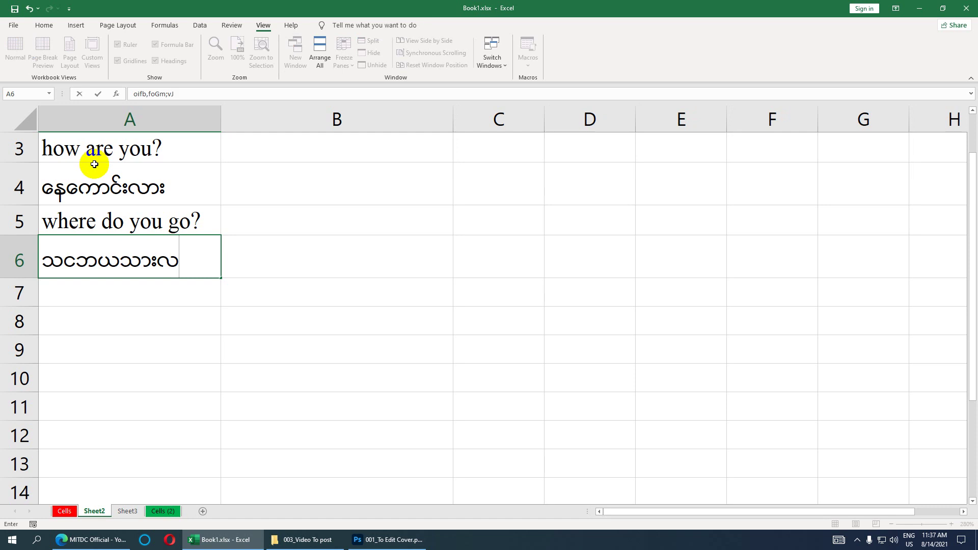
pyautogui.press('Return')
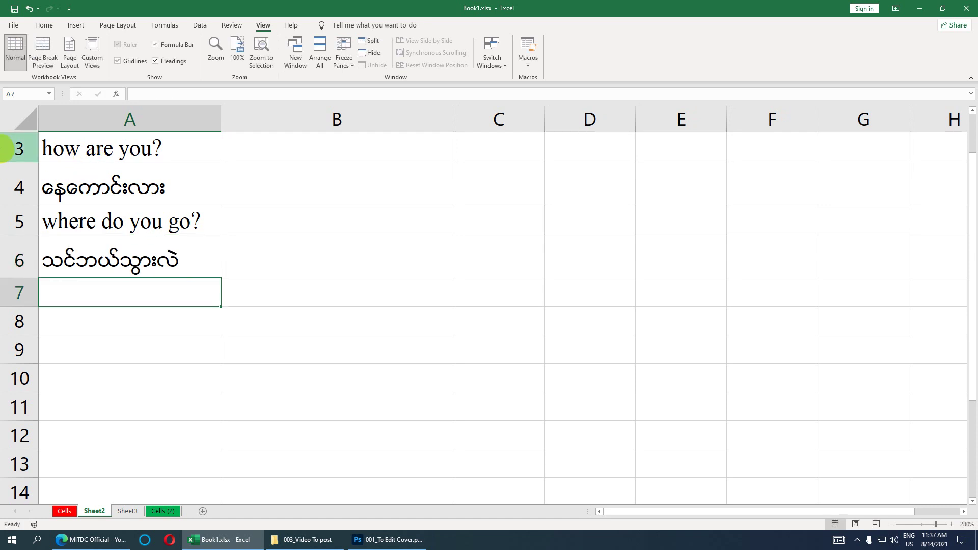
# Review the four phrases in cells A3 to A6 one by one
pyautogui.click(110, 151)
pyautogui.click(95, 185)
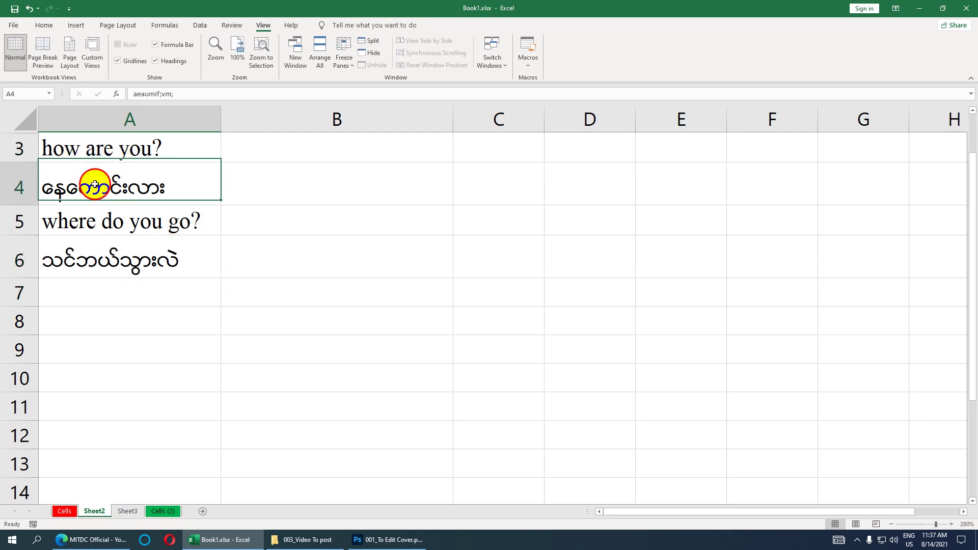
pyautogui.click(98, 220)
pyautogui.click(96, 257)
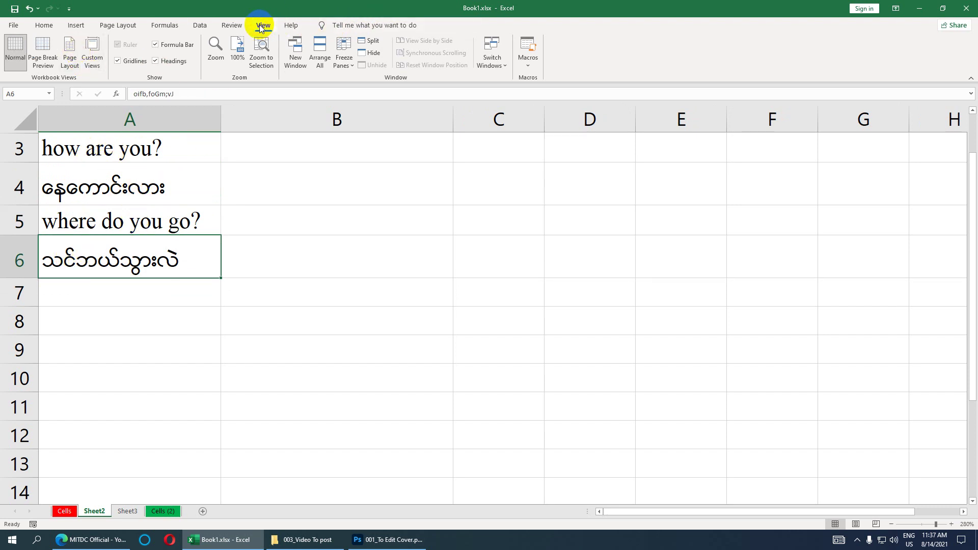
# Open the list of macros and check the descriptions of the English and Myanmar macros
pyautogui.click(530, 69)
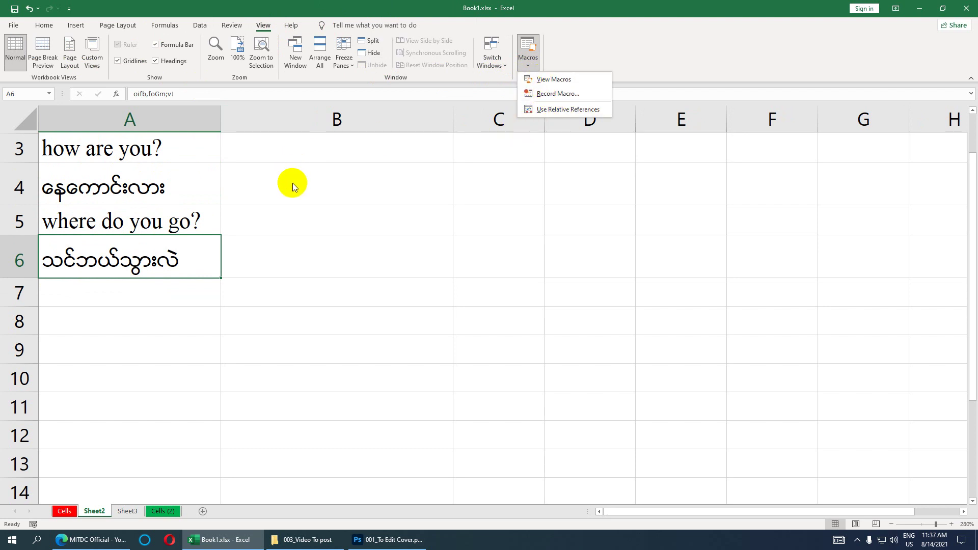
pyautogui.click(566, 80)
pyautogui.moveTo(488, 131); pyautogui.dragTo(455, 130)
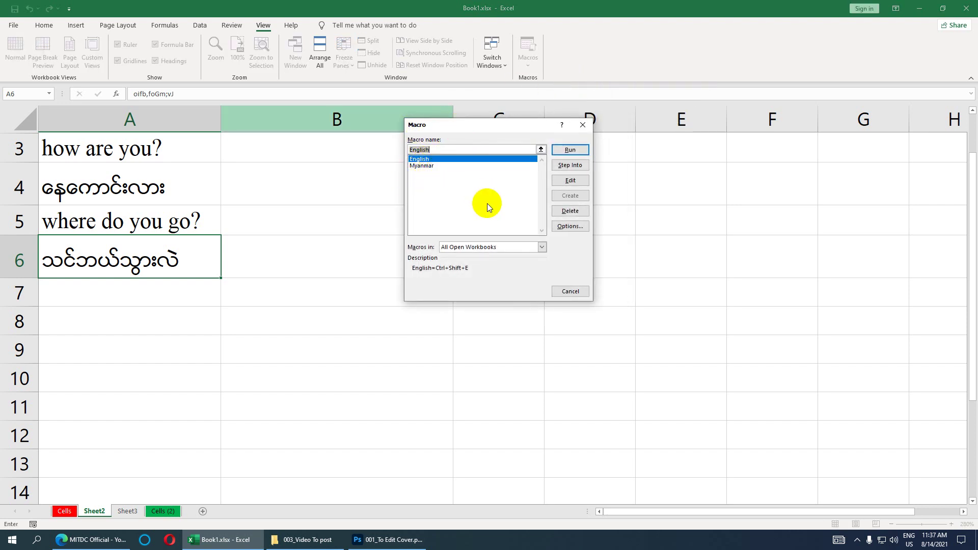
pyautogui.click(422, 158)
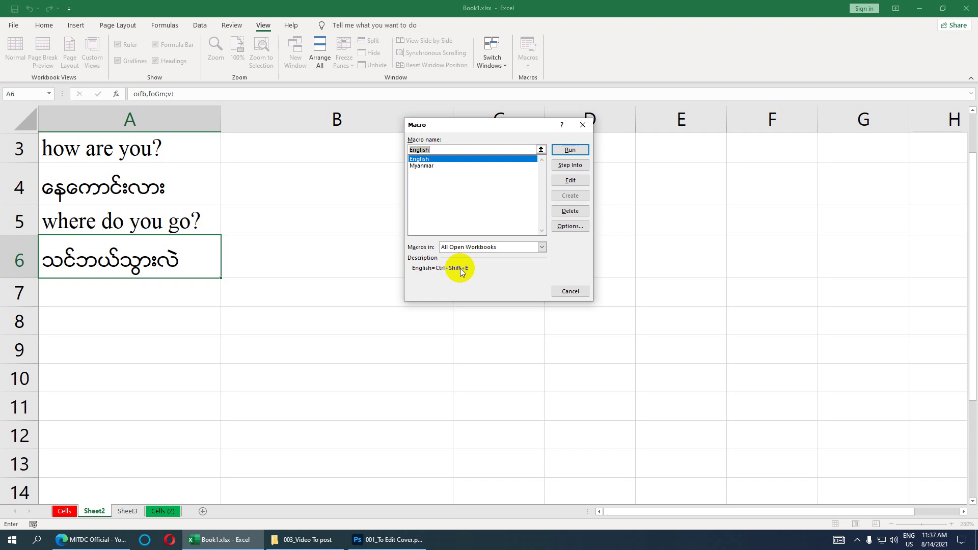
pyautogui.click(426, 166)
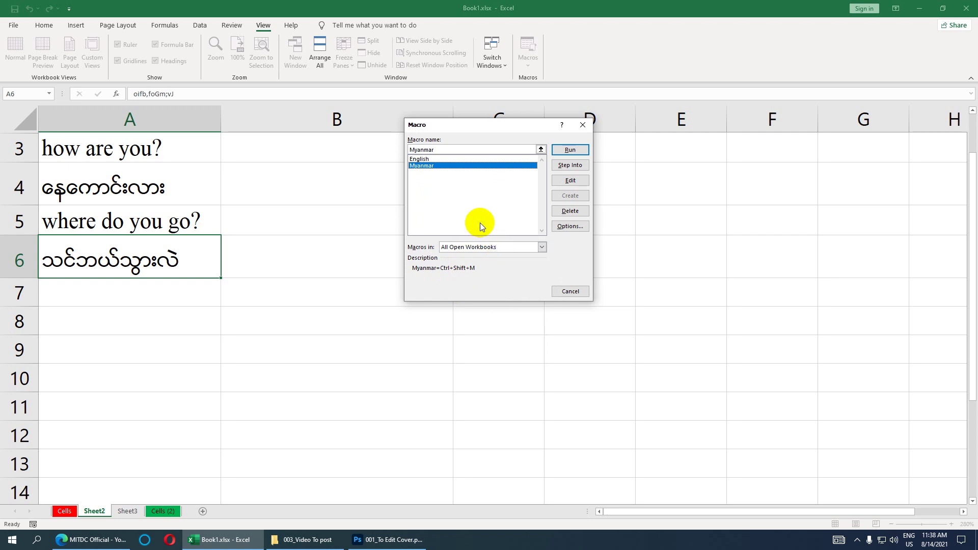
# Open the Myanmar macro for editing in the Visual Basic editor and set the English macro's first font size value to 10
pyautogui.click(569, 180)
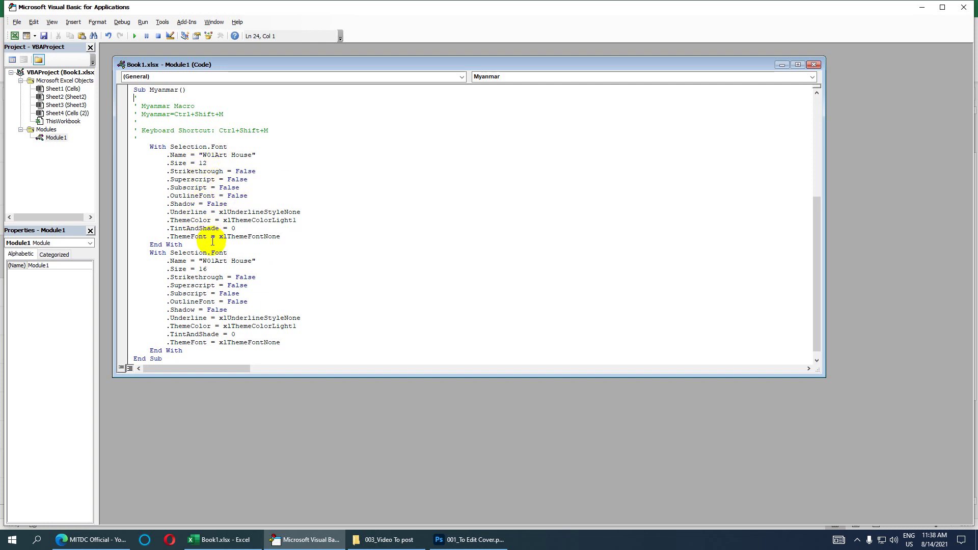
pyautogui.moveTo(198, 61); pyautogui.dragTo(234, 96)
pyautogui.scroll(-1, 210, 302)
pyautogui.scroll(8, 210, 302)
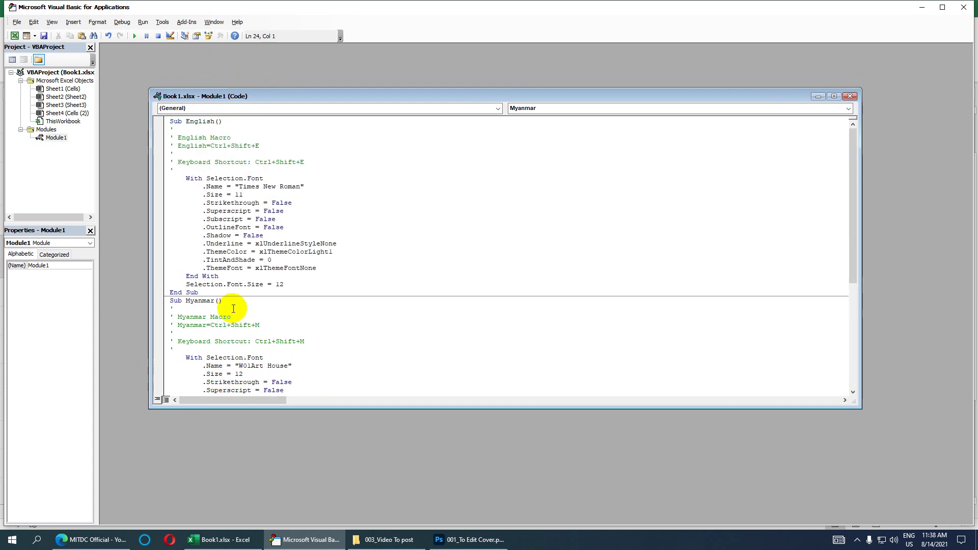
pyautogui.click(241, 194)
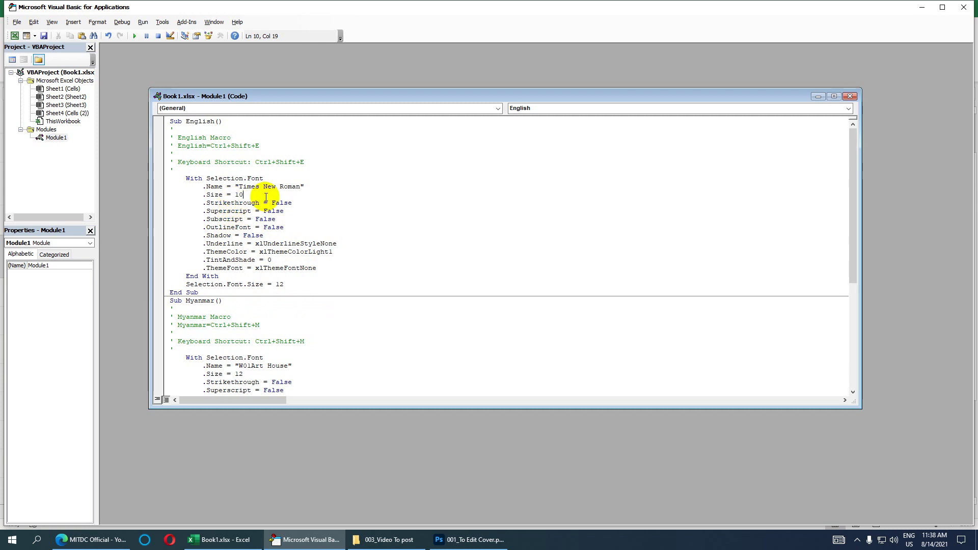
# Examine the font settings in the English and Myanmar macro code, and close the code window and the Visual Basic editor
pyautogui.scroll(-1, 312, 257)
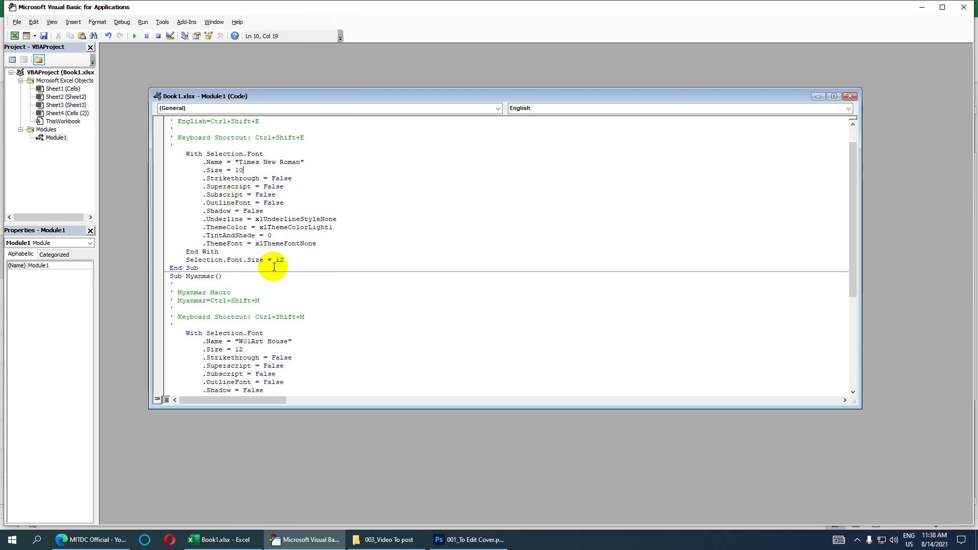
pyautogui.scroll(1, 313, 260)
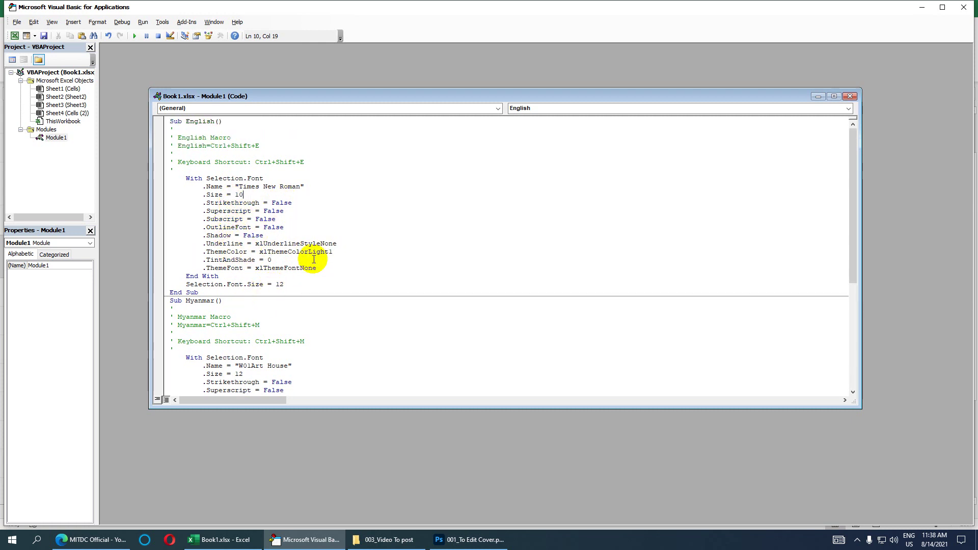
pyautogui.scroll(-1, 314, 260)
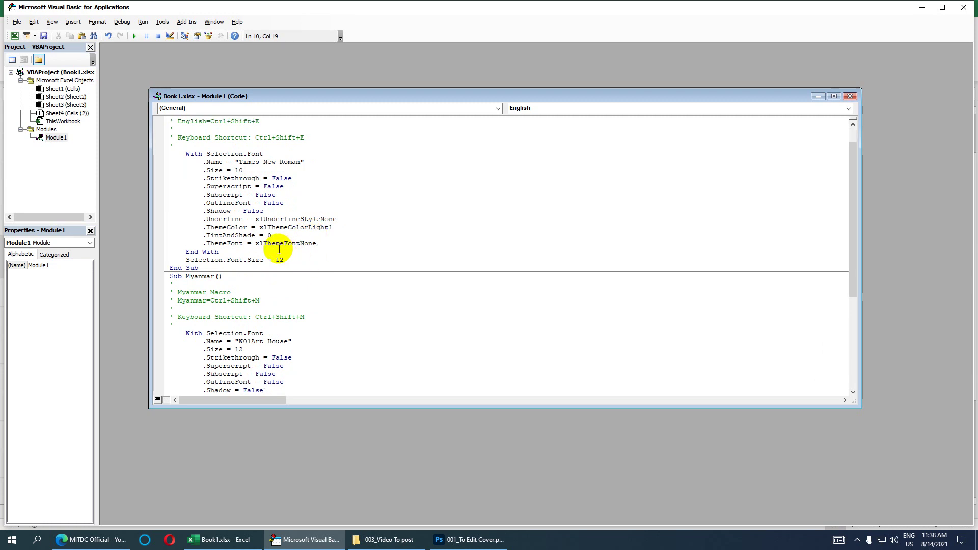
pyautogui.scroll(1, 211, 296)
pyautogui.scroll(-1, 247, 301)
pyautogui.scroll(-1, 259, 323)
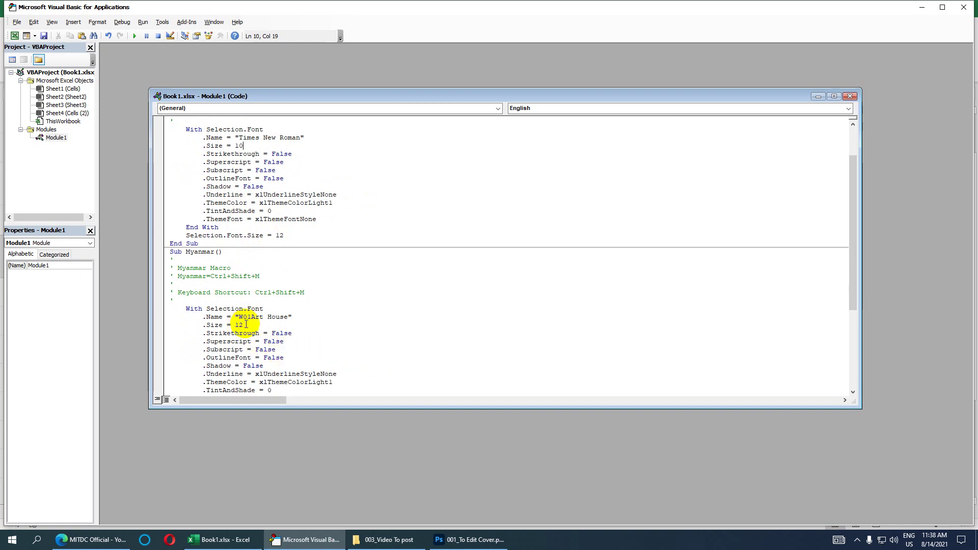
pyautogui.scroll(-6, 262, 268)
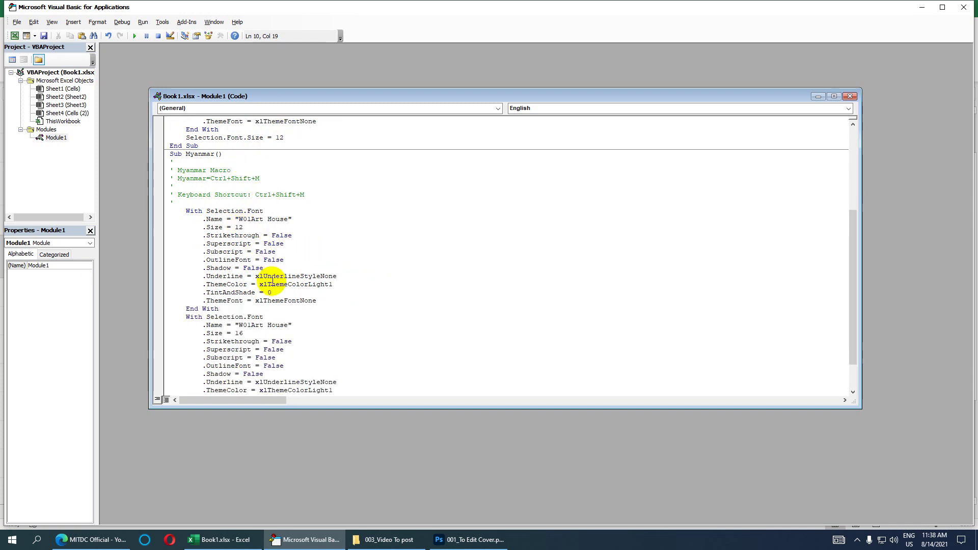
pyautogui.scroll(8, 274, 283)
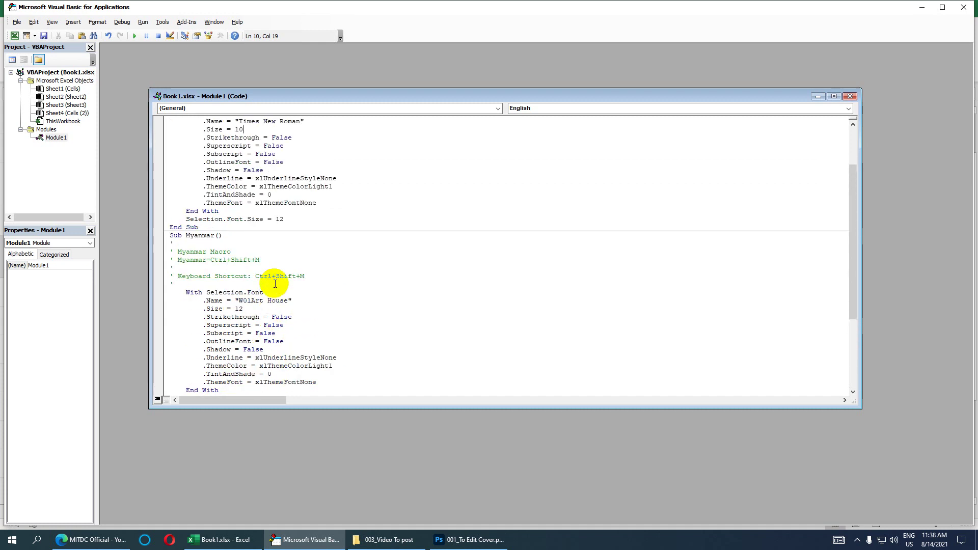
pyautogui.click(849, 97)
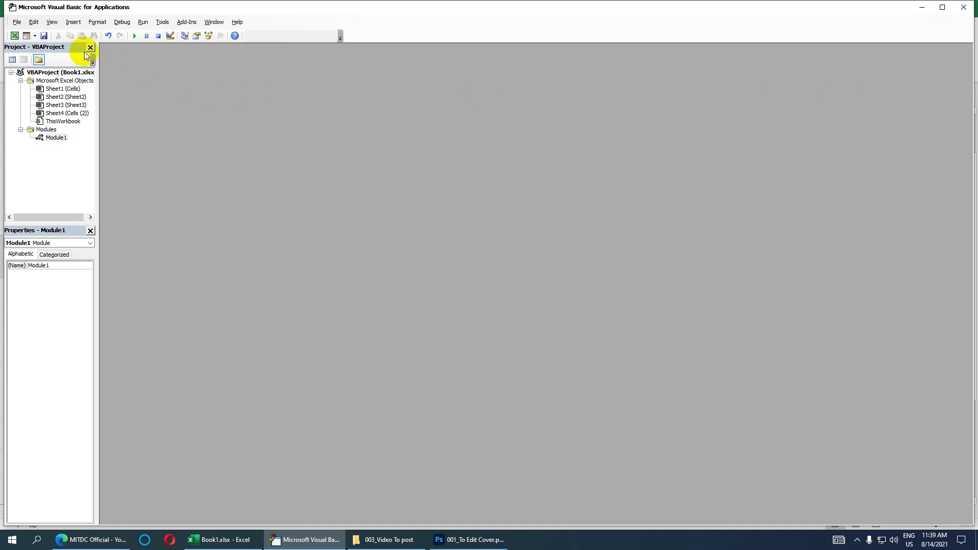
pyautogui.click(964, 7)
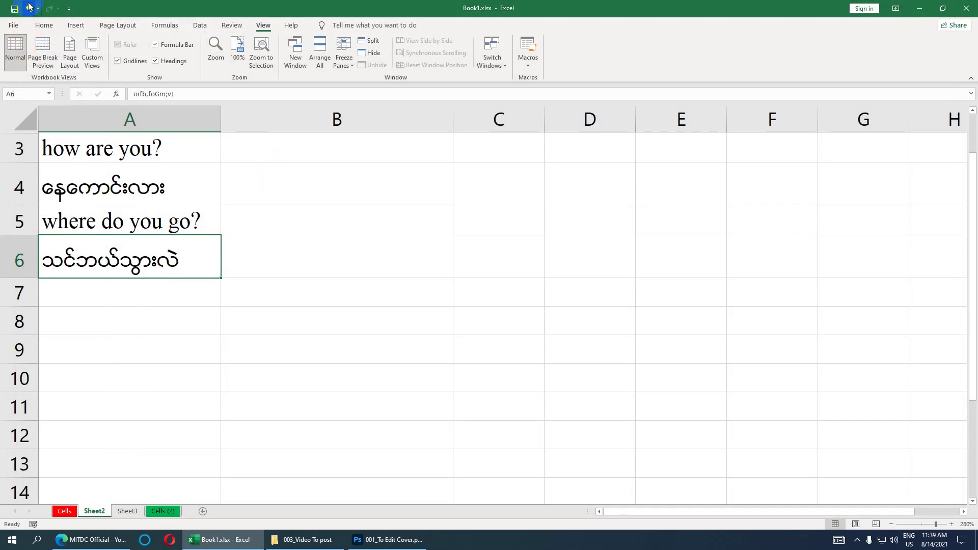
# Check the font name and size of cells A6 and A3, and clear the contents of cells A3 to A8
pyautogui.click(44, 26)
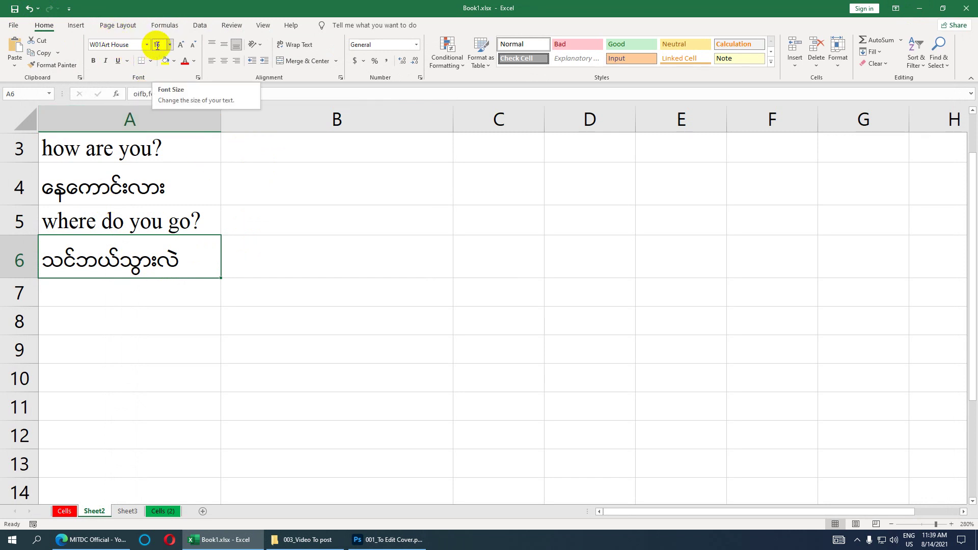
pyautogui.click(122, 139)
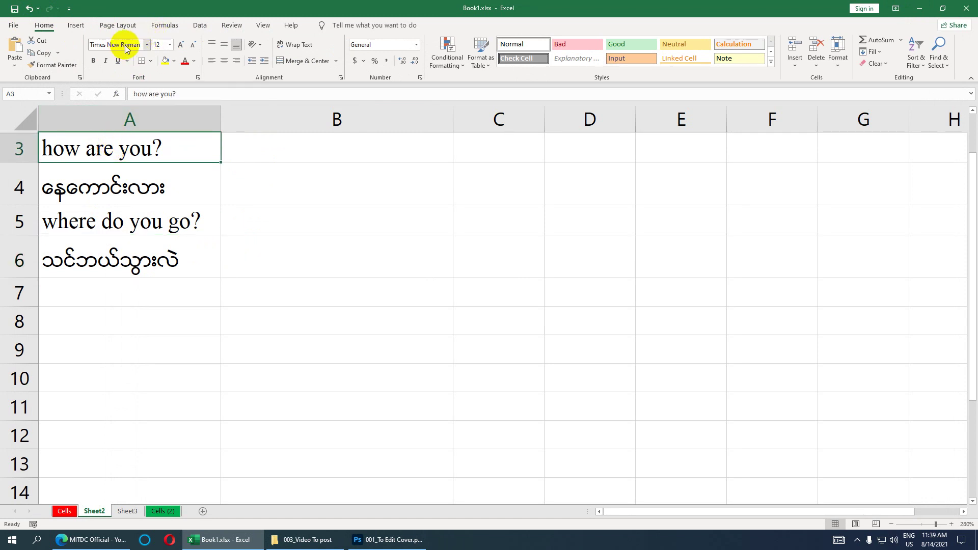
pyautogui.moveTo(194, 333); pyautogui.dragTo(61, 133)
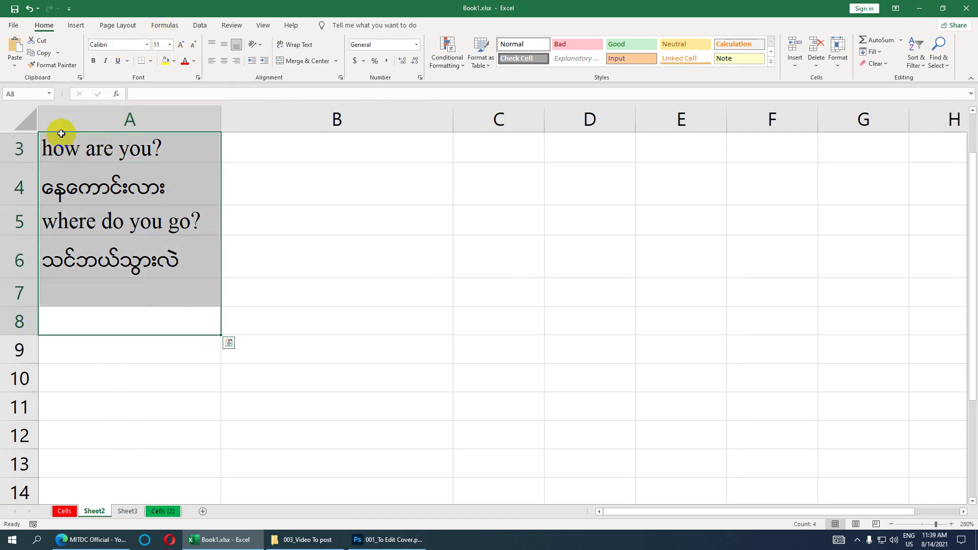
pyautogui.press('Delete')
# Check the fonts of the emptied cells A3 and A4, and delete rows 3 to 9 from Sheet2
pyautogui.click(102, 159)
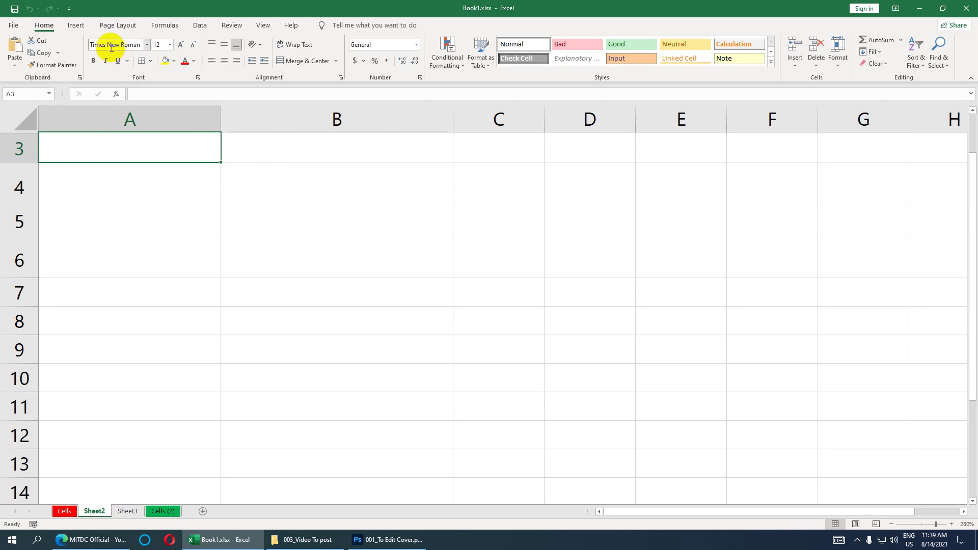
pyautogui.click(142, 181)
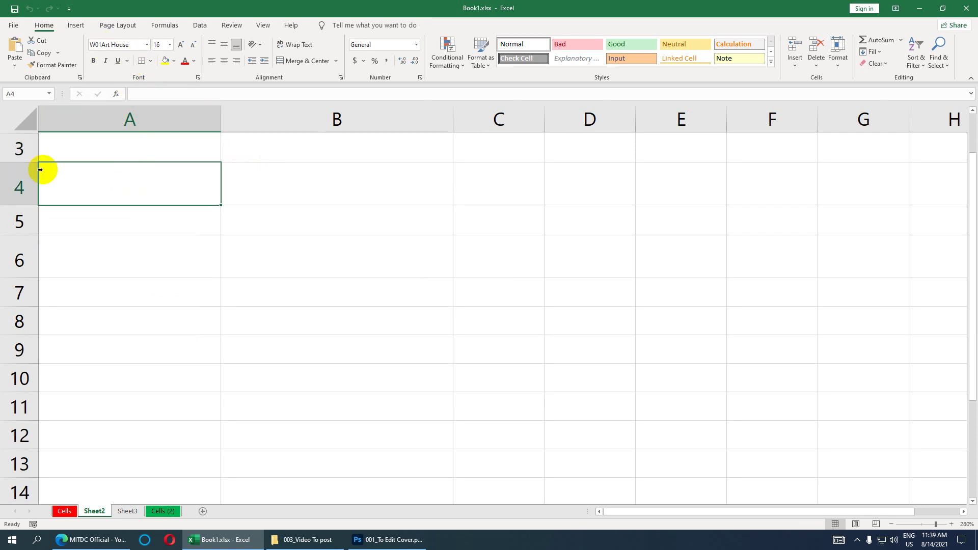
pyautogui.moveTo(19, 147); pyautogui.dragTo(19, 351)
pyautogui.rightClick(20, 260)
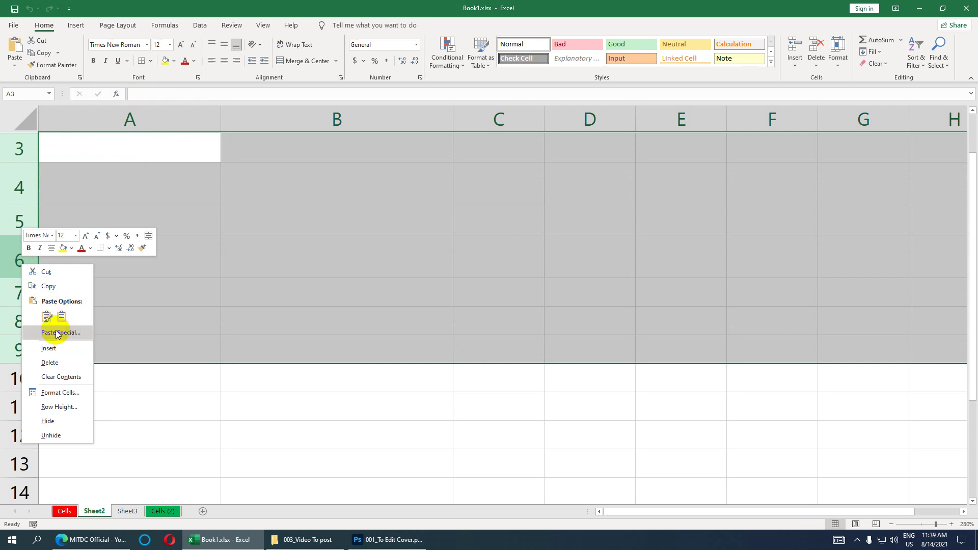
pyautogui.click(50, 362)
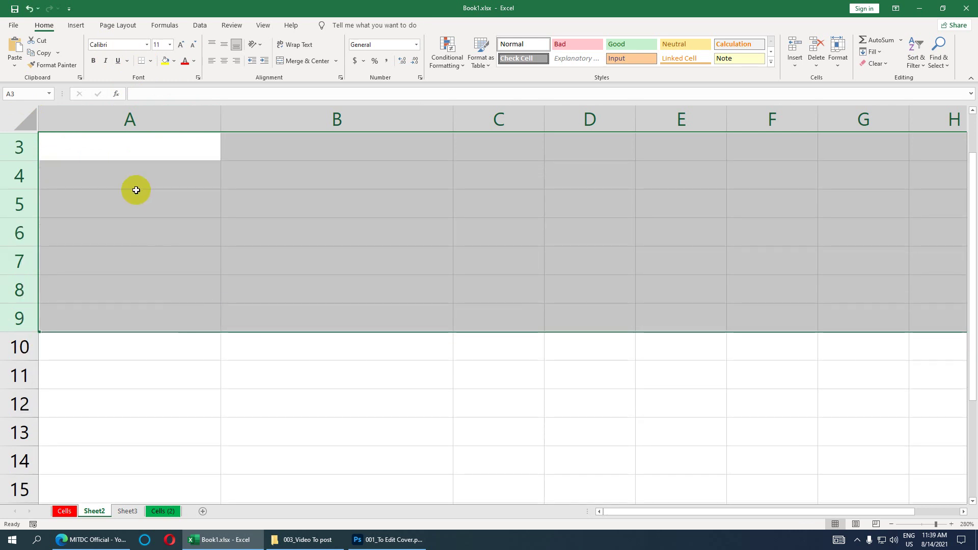
# Run the English macro on the empty cell A3 through its shortcut
pyautogui.click(114, 154)
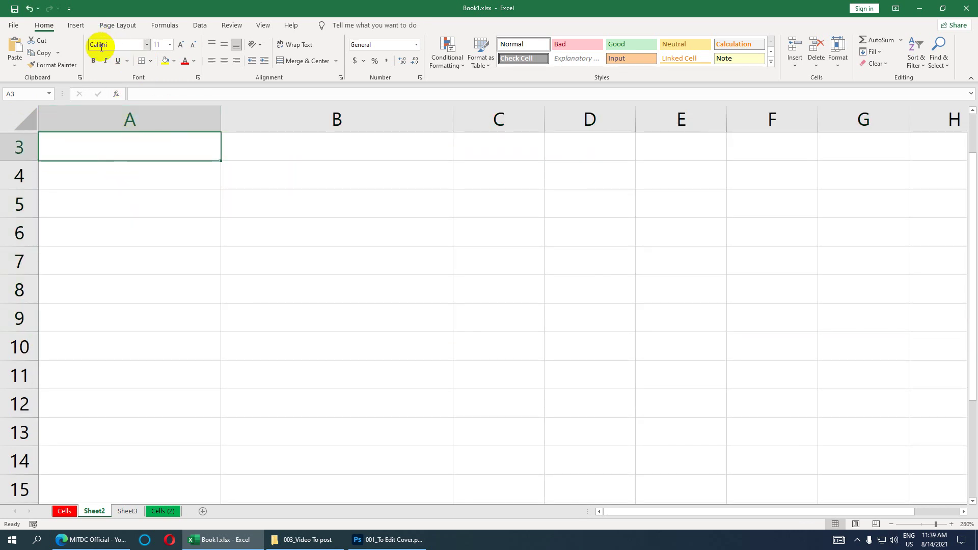
pyautogui.hotkey('ctrl', 'z')
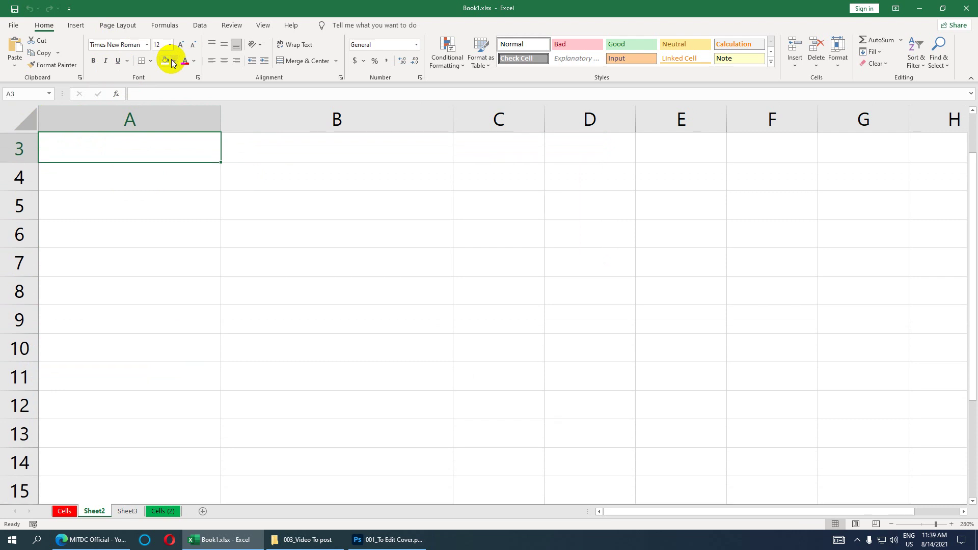
# Run the Myanmar macro on the empty cell A4 through its assigned shortcut
pyautogui.click(79, 166)
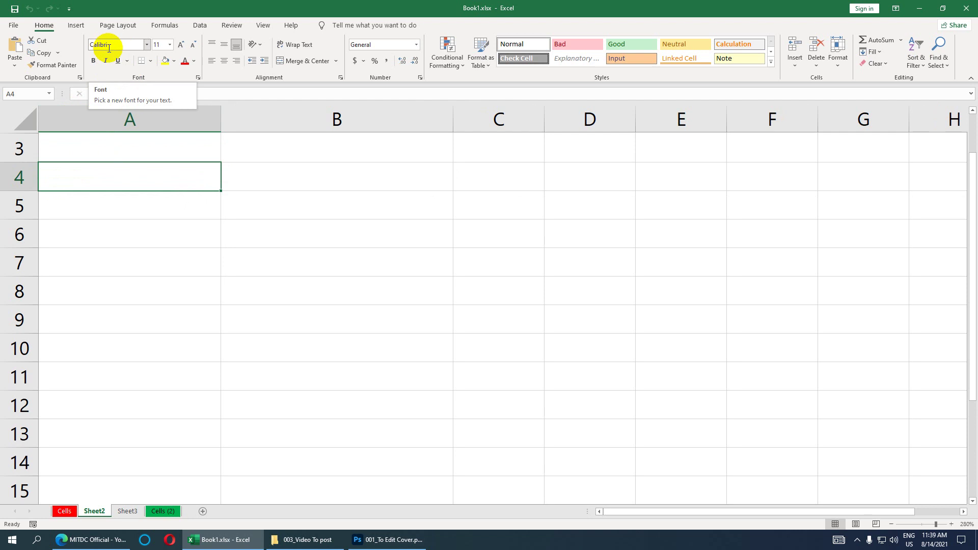
pyautogui.hotkey('ctrl', 'q')
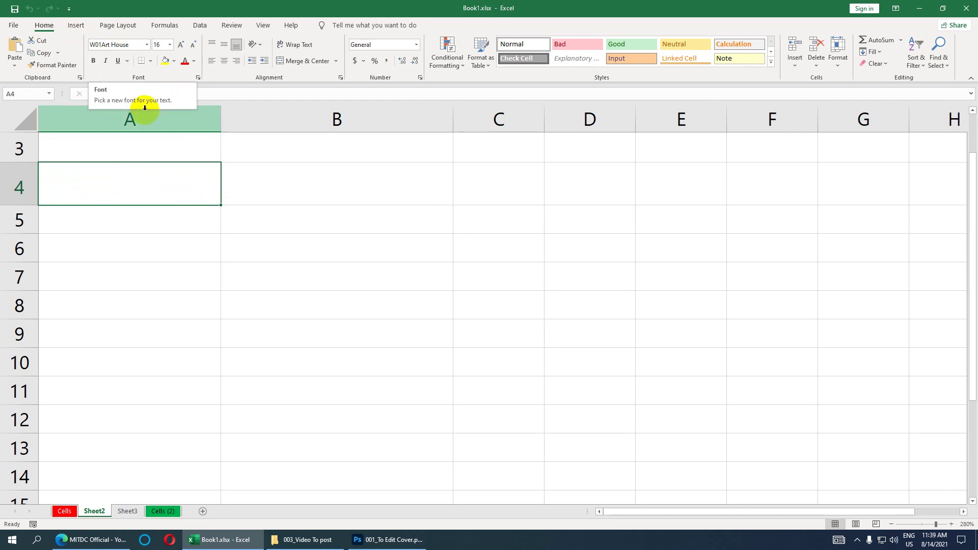
# Compare the font name and size of the empty cells A3 and A4
pyautogui.click(128, 153)
pyautogui.click(135, 177)
pyautogui.click(136, 145)
pyautogui.click(127, 174)
pyautogui.click(140, 144)
pyautogui.click(141, 179)
pyautogui.click(153, 148)
pyautogui.click(145, 182)
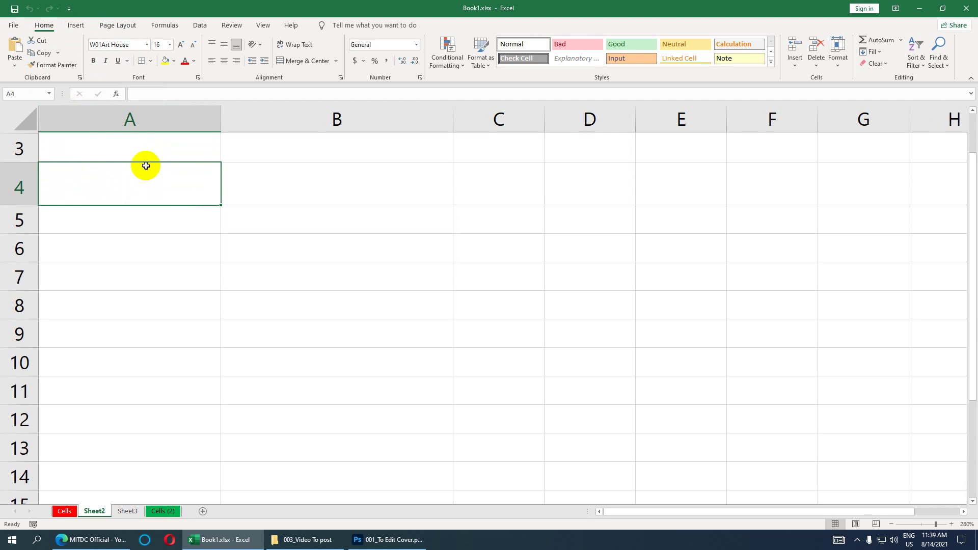
pyautogui.click(263, 26)
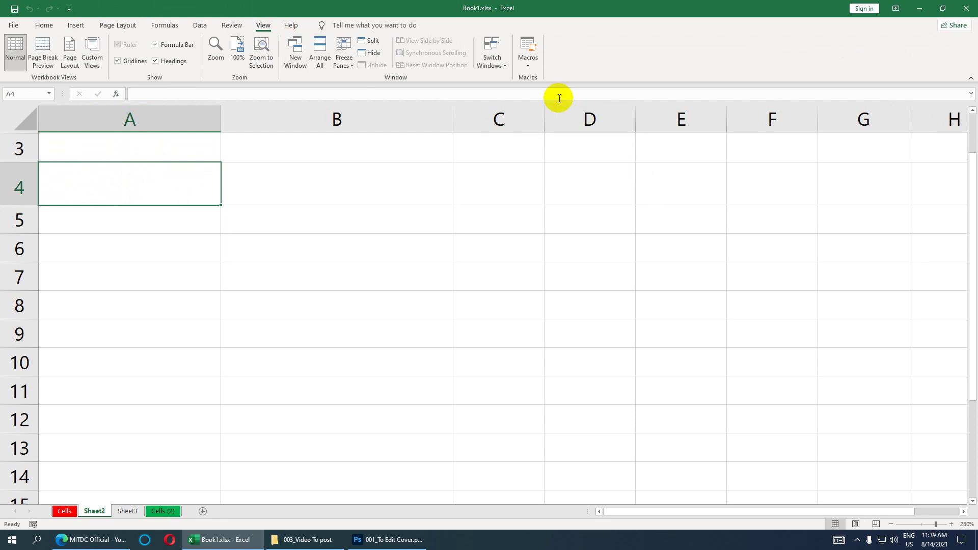
pyautogui.click(533, 69)
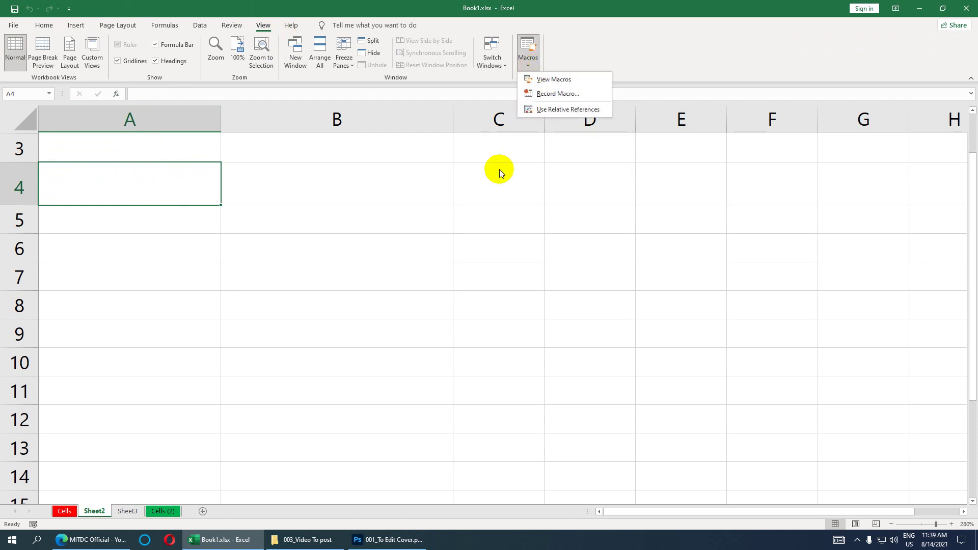
pyautogui.click(105, 176)
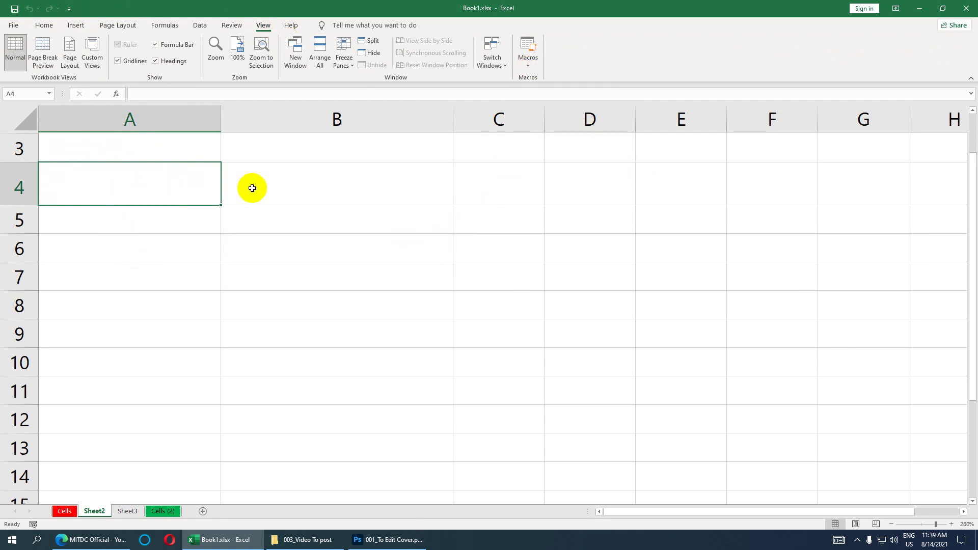
pyautogui.moveTo(111, 138); pyautogui.dragTo(509, 277)
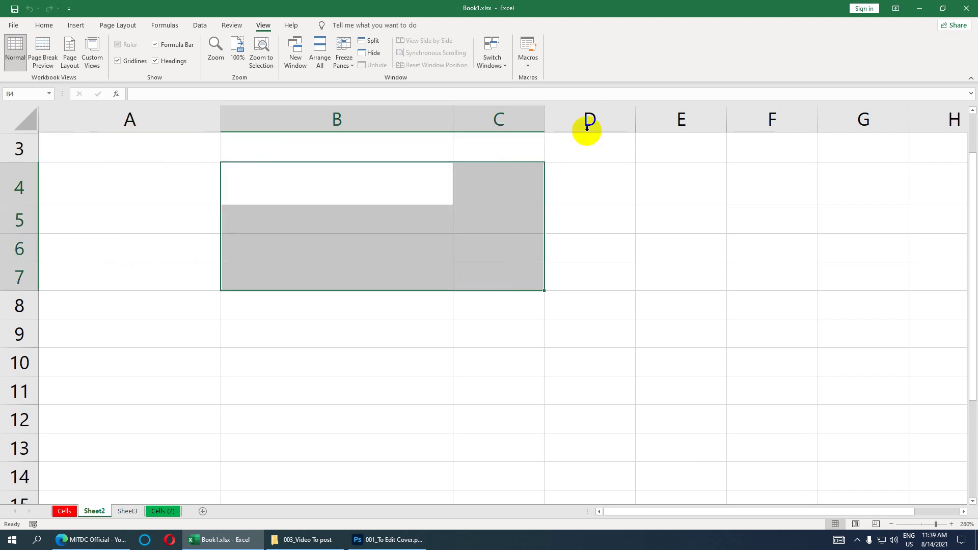
pyautogui.click(527, 66)
pyautogui.click(165, 152)
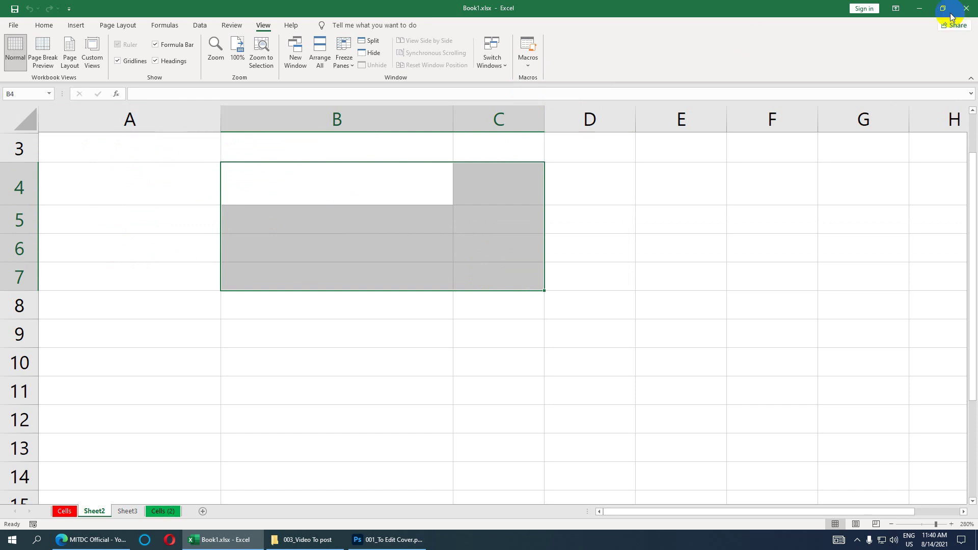
# Minimize the workbook window and switch to the browser showing the MITDC Official YouTube channel's videos
pyautogui.click(919, 9)
pyautogui.click(90, 539)
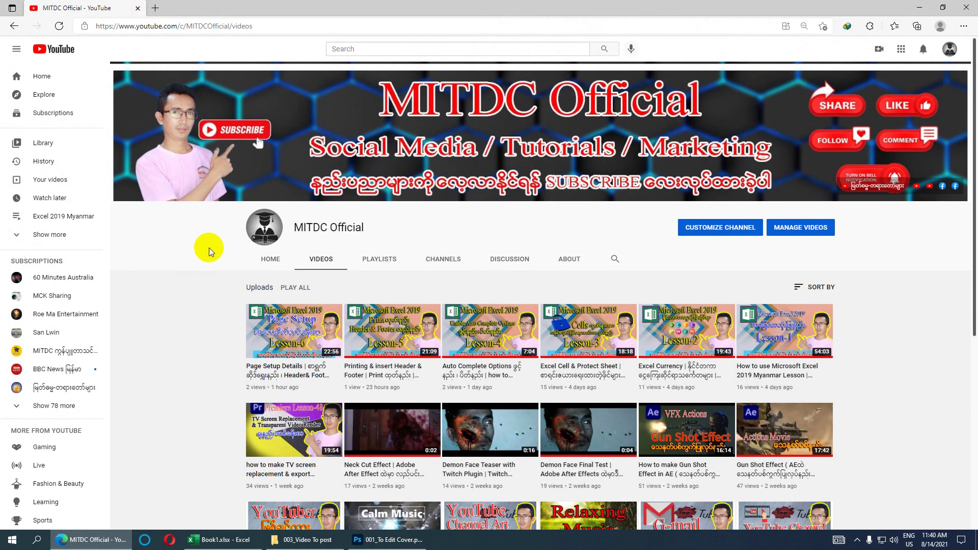